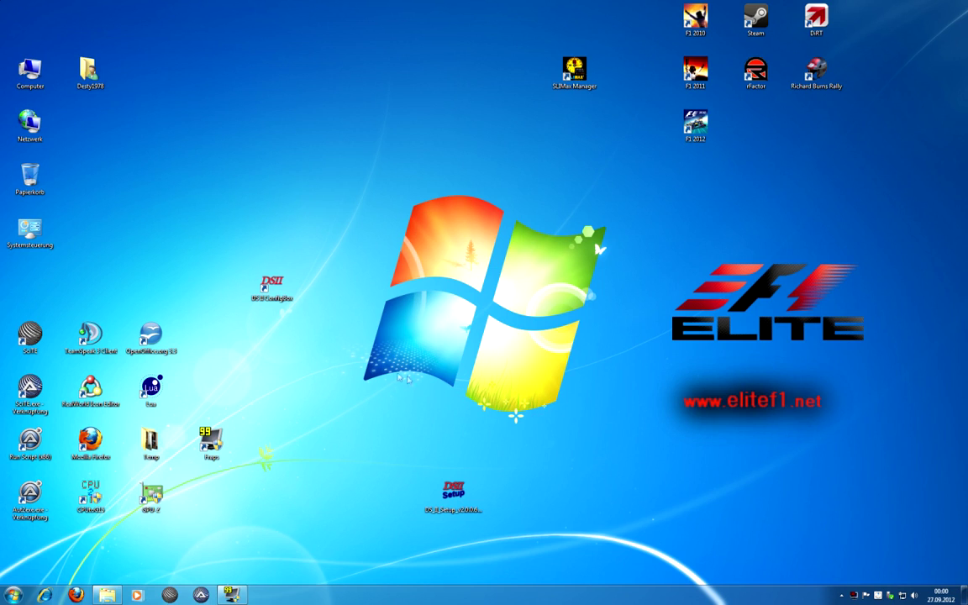
# Step: Open the DSII ConfigBox setup script and set iracing to false in the Activate Games section
pyautogui.doubleClick(287, 299)
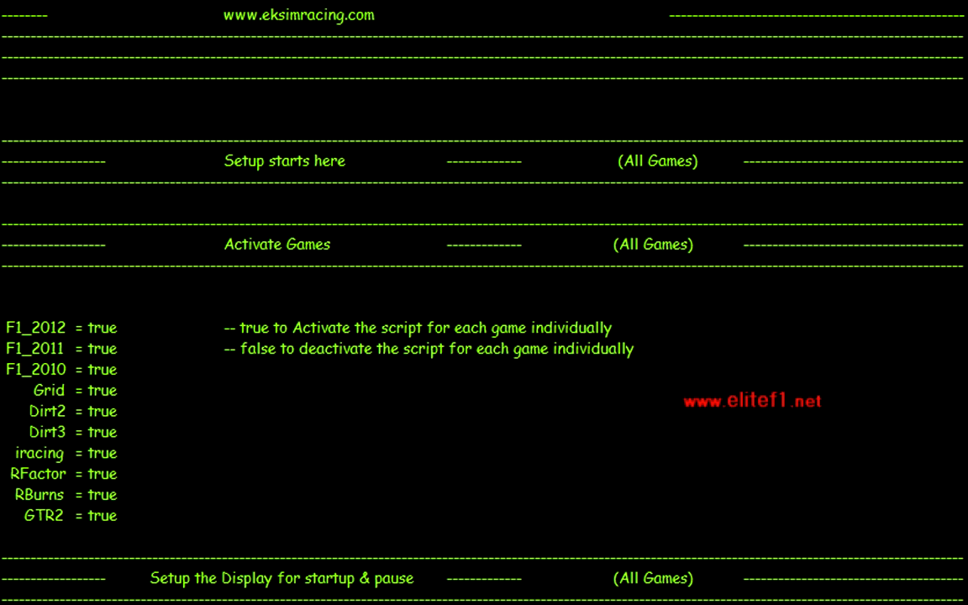
pyautogui.press('BackSpace')
pyautogui.press('BackSpace')
pyautogui.press('BackSpace')
pyautogui.press('BackSpace')
pyautogui.write('false')
# Step: Replace the left panel's startup text, leftStrName, with "Your" in the startup and pause display section
pyautogui.scroll(-1, 484, 302)
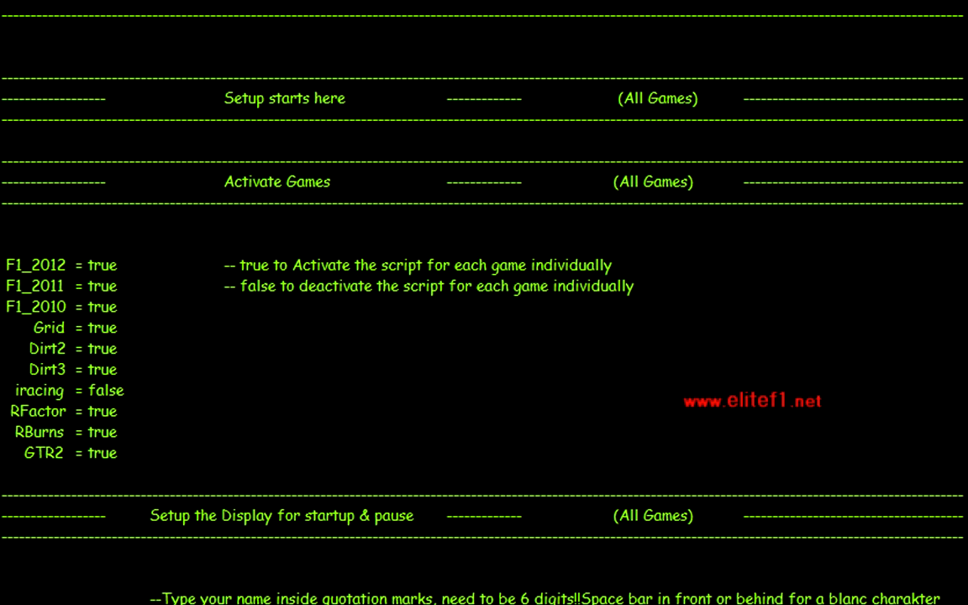
pyautogui.scroll(-1, 483, 303)
pyautogui.scroll(-4, 484, 302)
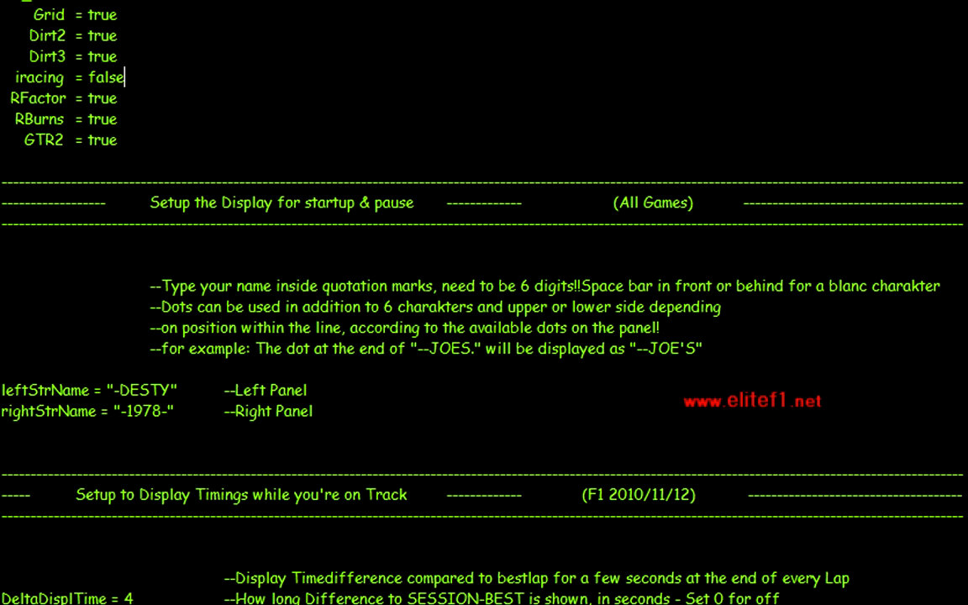
pyautogui.click(171, 390)
pyautogui.press('BackSpace')
pyautogui.press('BackSpace')
pyautogui.press('BackSpace')
pyautogui.press('BackSpace')
pyautogui.press('BackSpace')
pyautogui.press('BackSpace')
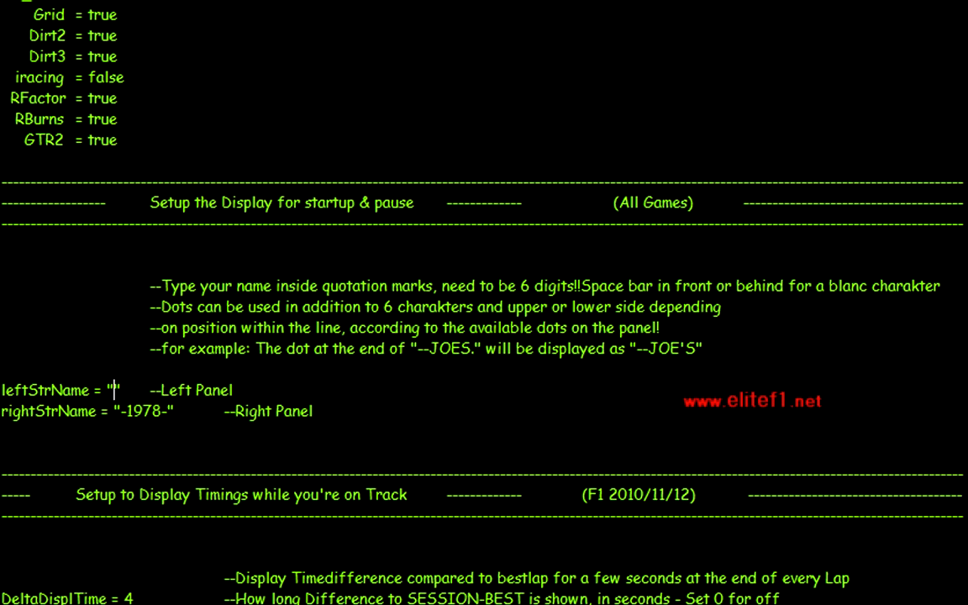
pyautogui.write('Your')
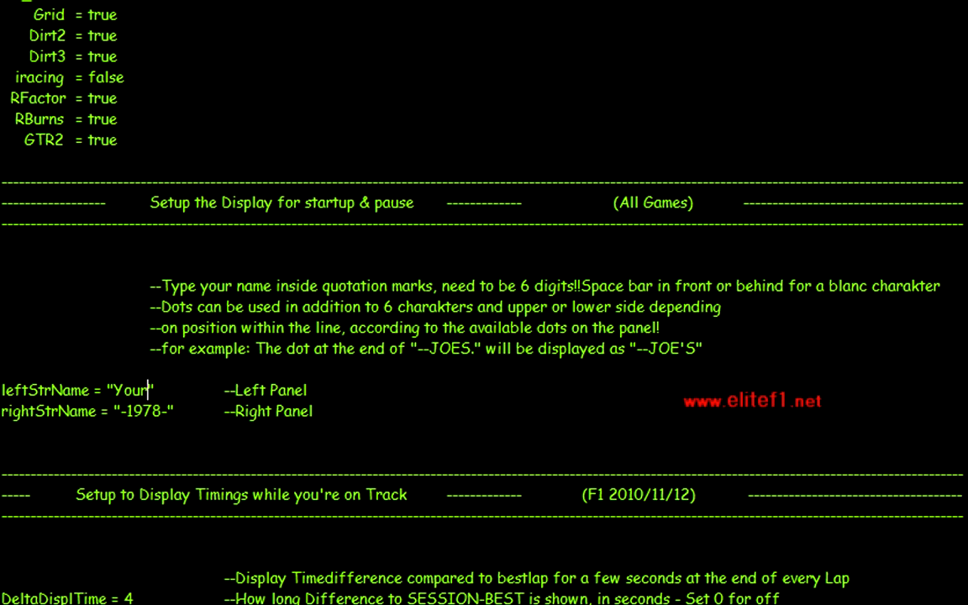
# Step: Replace the right panel's startup text, rightStrName, with "Name"
pyautogui.press('Down')
pyautogui.press('Right')
pyautogui.press('BackSpace')
pyautogui.press('BackSpace')
pyautogui.press('BackSpace')
pyautogui.press('BackSpace')
pyautogui.press('BackSpace')
pyautogui.press('Right')
pyautogui.press('BackSpace')
pyautogui.write('Name')
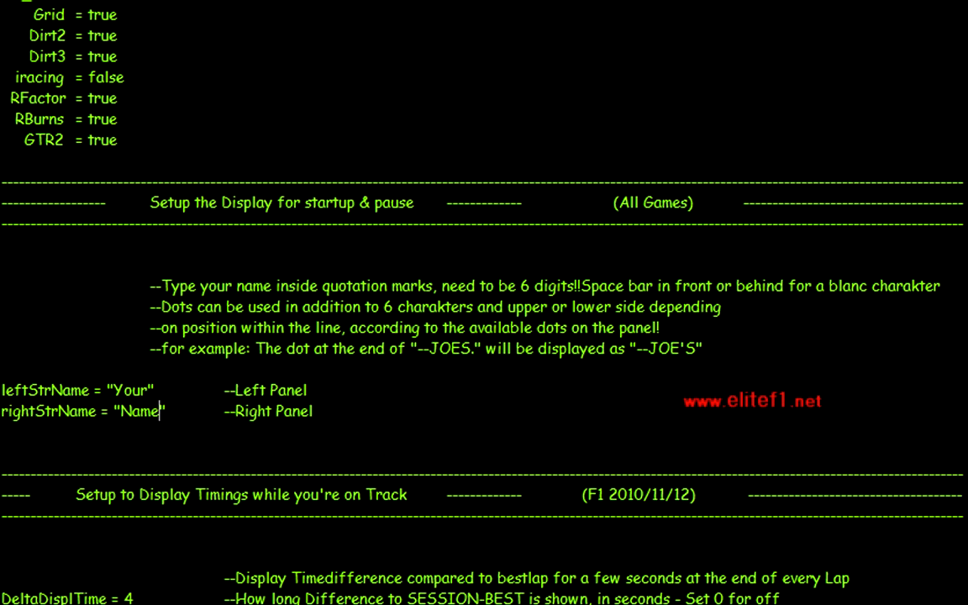
# Step: Pad the leftStrName text with a hyphen on each side so it reads "-Your-"
pyautogui.press('Left')
pyautogui.press('Left')
pyautogui.press('Up')
pyautogui.press('Left')
pyautogui.press('Left')
pyautogui.press('Left')
pyautogui.press('Right')
pyautogui.press('Right')
pyautogui.press('Right')
pyautogui.press('Right')
pyautogui.write('-')
pyautogui.press('Left')
pyautogui.press('Left')
pyautogui.press('Left')
pyautogui.press('Left')
pyautogui.press('Left')
pyautogui.press('Left')
pyautogui.press('Right')
pyautogui.press('BackSpace')
pyautogui.write('-')
pyautogui.click(115, 390)
# Step: Pad the rightStrName text with a hyphen on each side so it reads "-Name-"
pyautogui.click(159, 411)
pyautogui.write('-')
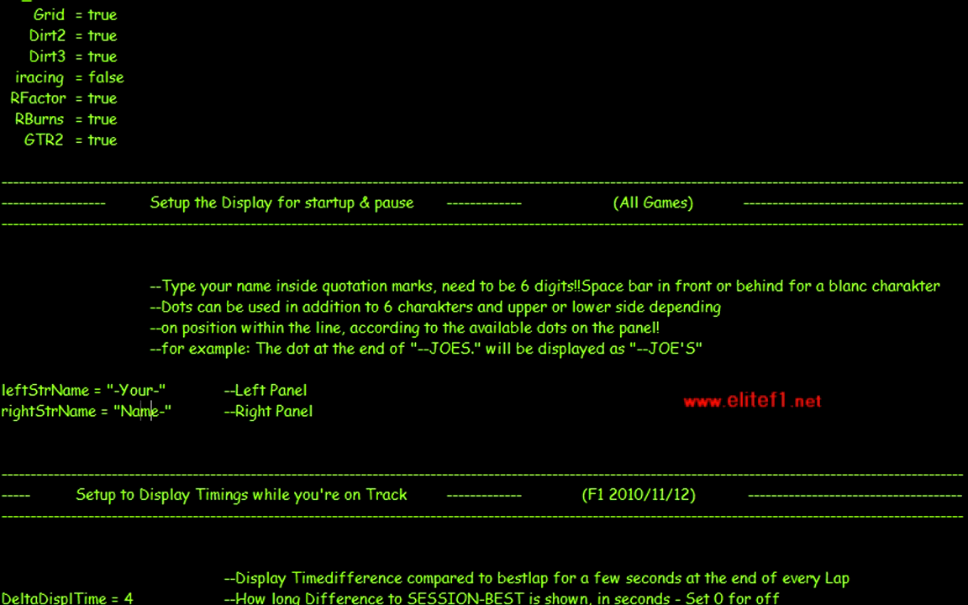
pyautogui.click(120, 411)
pyautogui.write('-')
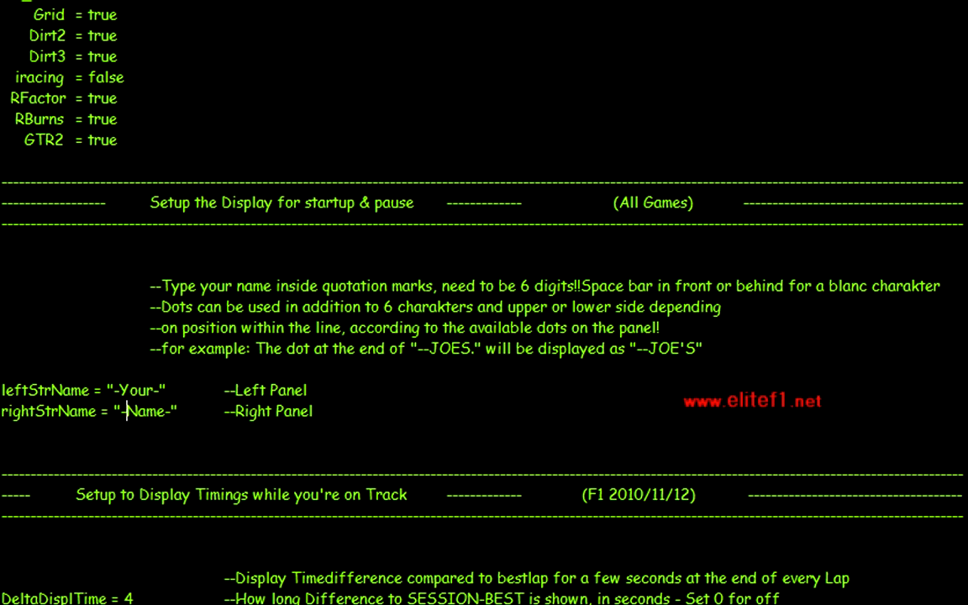
pyautogui.click(530, 472)
# Step: Set DeltaDisplTime, the session-best difference display time, to 6 seconds in the on-track timings section
pyautogui.scroll(-4, 484, 336)
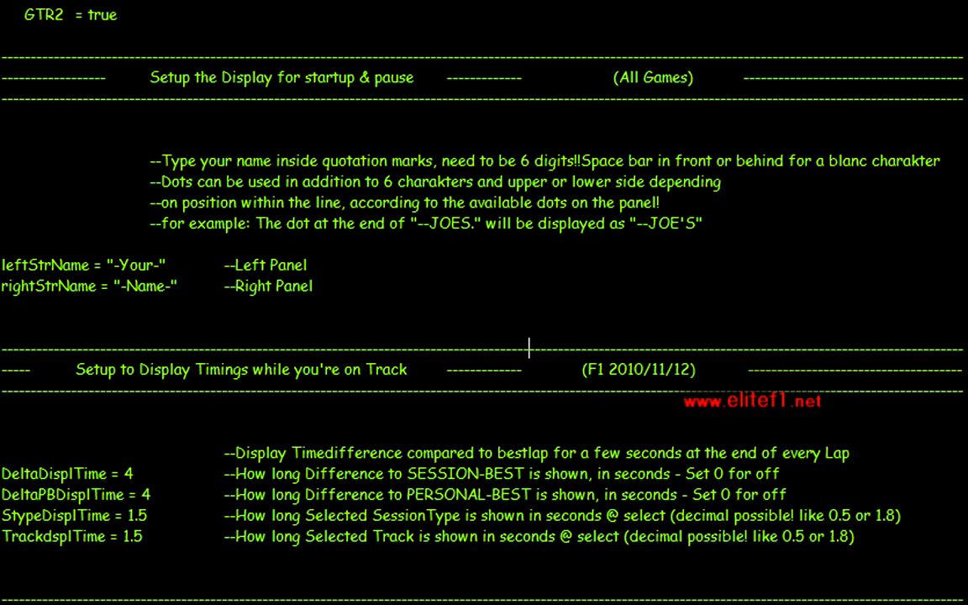
pyautogui.scroll(-2, 484, 336)
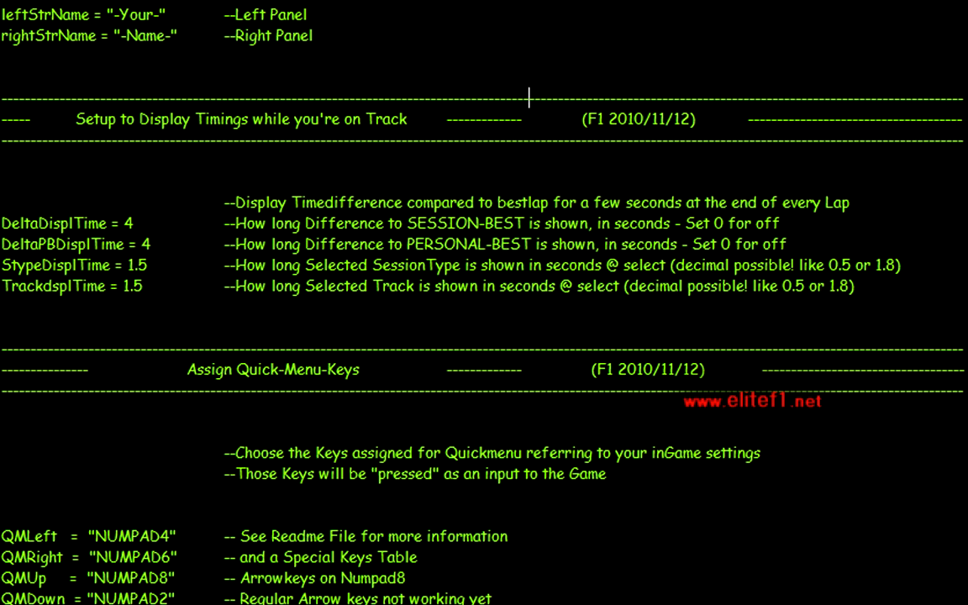
pyautogui.click(134, 223)
pyautogui.press('BackSpace')
pyautogui.write('6')
# Step: Set DeltaPBDisplTime, the personal-best difference display time, to 6 seconds
pyautogui.press('Down')
pyautogui.press('Right')
pyautogui.press('Right')
pyautogui.press('BackSpace')
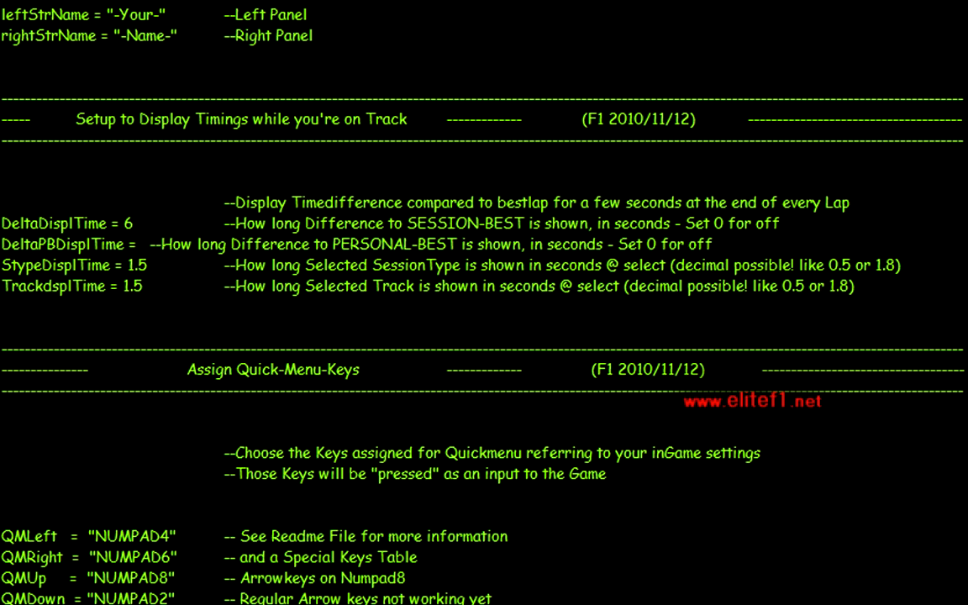
pyautogui.write('6')
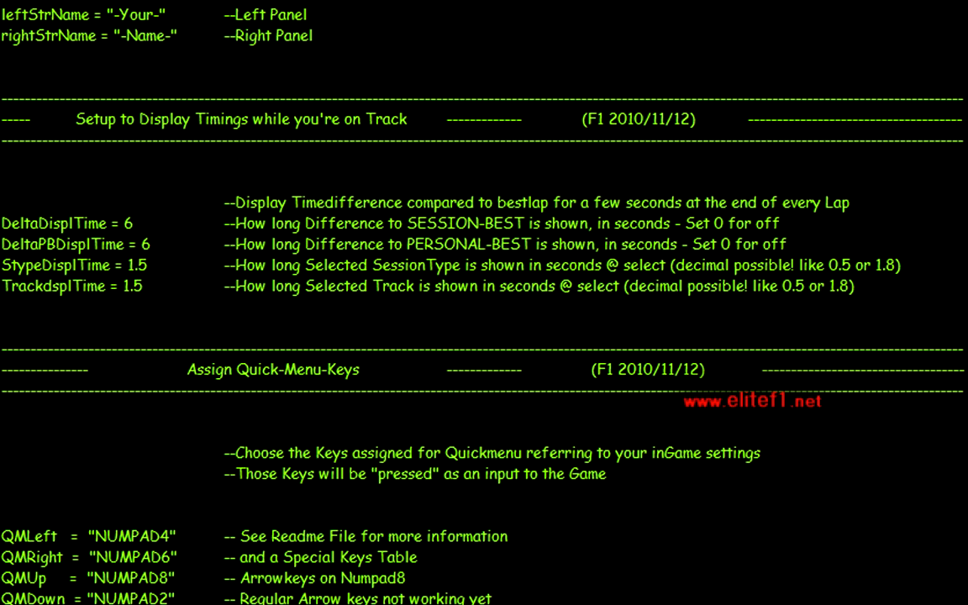
# Step: Set TrackdsplTime, the display time for the selected track, to 2 seconds
pyautogui.click(149, 266)
pyautogui.press('Left')
pyautogui.press('Right')
pyautogui.press('Down')
pyautogui.scroll(-2, 484, 302)
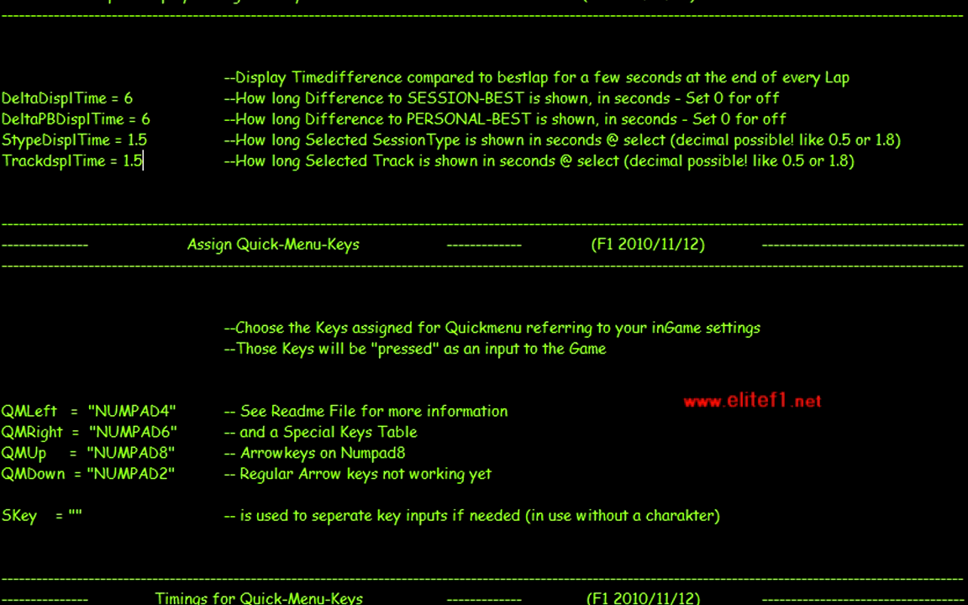
pyautogui.press('BackSpace')
pyautogui.press('BackSpace')
pyautogui.press('BackSpace')
pyautogui.write('2')
# Step: Assign the key "a" to QMLeft in the Assign Quick-Menu-Keys section
pyautogui.scroll(-1, 484, 302)
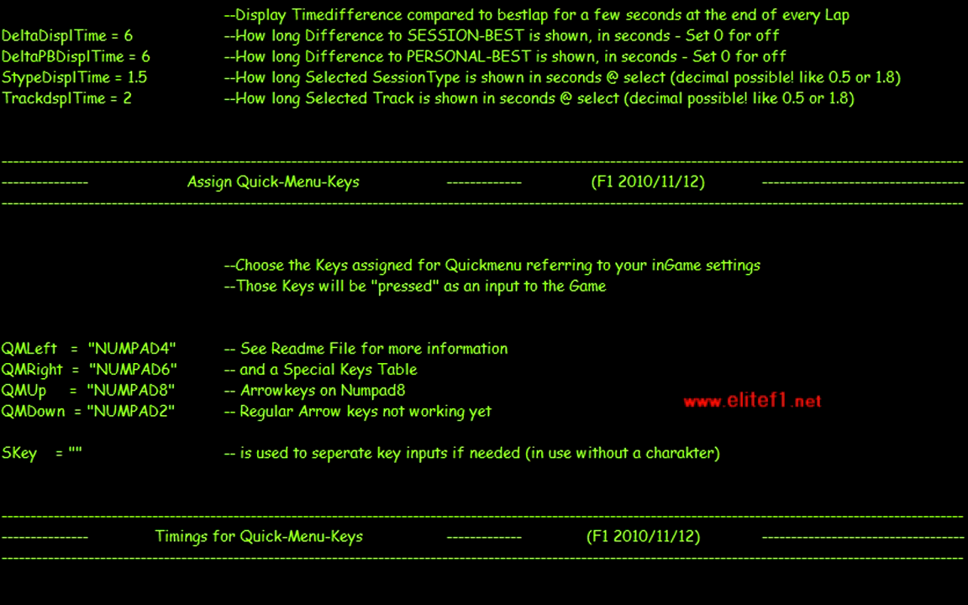
pyautogui.scroll(-2, 484, 302)
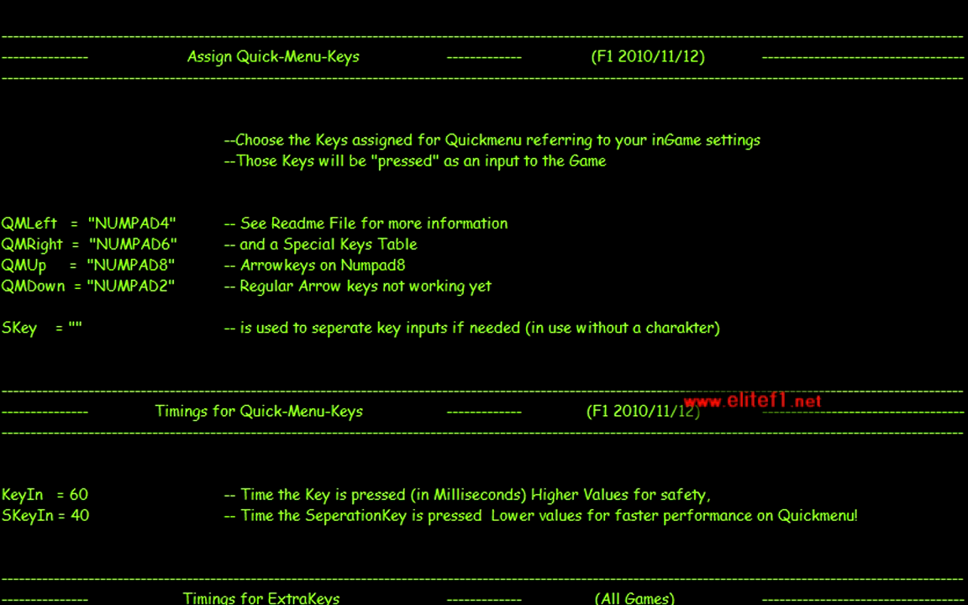
pyautogui.click(170, 223)
pyautogui.press('BackSpace')
pyautogui.press('BackSpace')
pyautogui.press('BackSpace')
pyautogui.press('BackSpace')
pyautogui.press('BackSpace')
pyautogui.press('BackSpace')
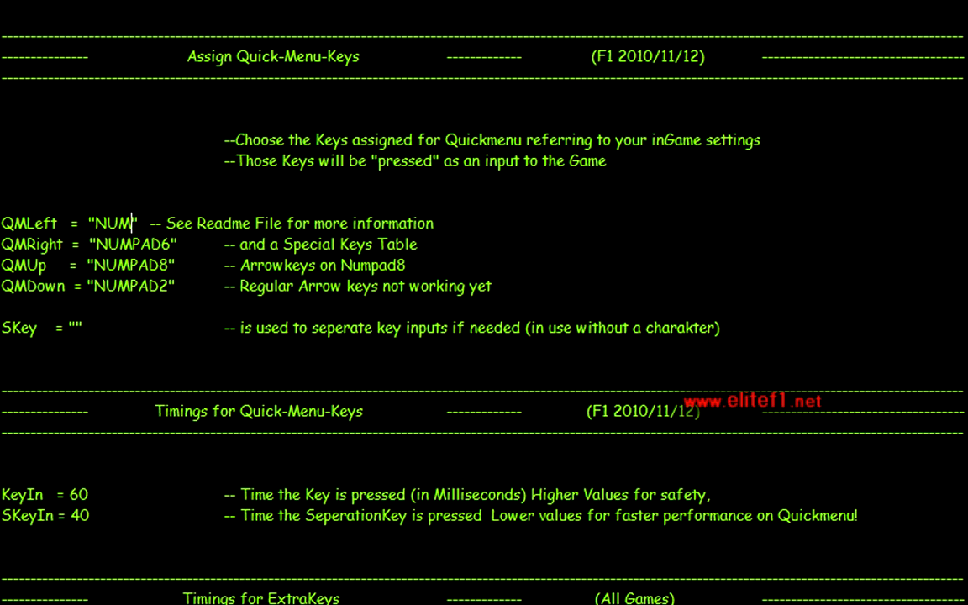
pyautogui.press('BackSpace')
pyautogui.write('a')
# Step: Assign the key "d" to QMRight in the quick-menu key assignments
pyautogui.click(174, 244)
pyautogui.press('BackSpace')
pyautogui.press('BackSpace')
pyautogui.press('BackSpace')
pyautogui.press('BackSpace')
pyautogui.press('BackSpace')
pyautogui.press('BackSpace')
pyautogui.press('BackSpace')
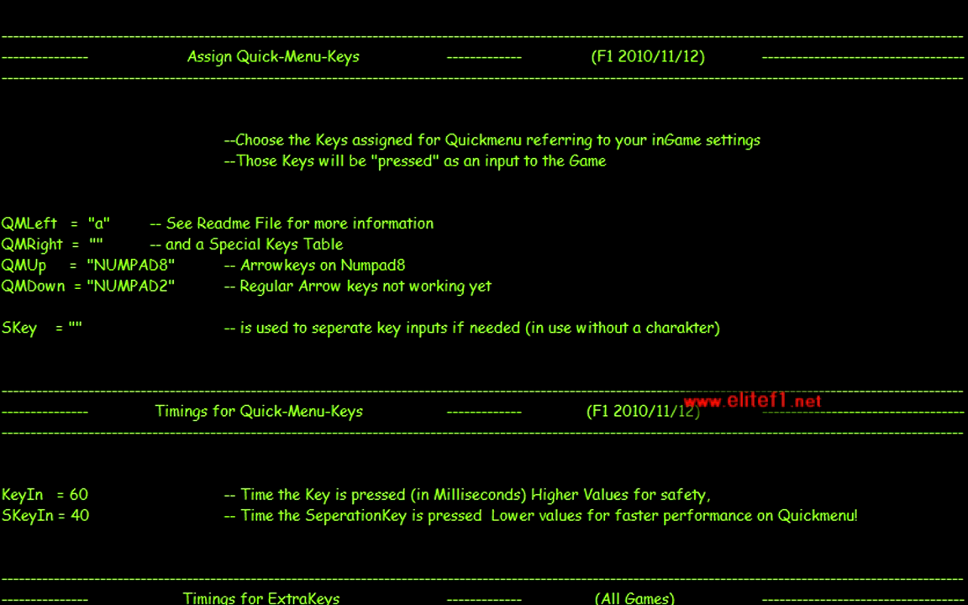
pyautogui.write('d')
# Step: Assign the key "w" to QMUp in the quick-menu key assignments
pyautogui.click(160, 265)
pyautogui.press('Delete')
pyautogui.press('BackSpace')
pyautogui.press('BackSpace')
pyautogui.press('BackSpace')
pyautogui.press('BackSpace')
pyautogui.press('BackSpace')
pyautogui.press('BackSpace')
pyautogui.write('w')
# Step: Assign the key "s" to QMDown in the quick-menu key assignments
pyautogui.click(169, 285)
pyautogui.press('BackSpace')
pyautogui.press('BackSpace')
pyautogui.press('BackSpace')
pyautogui.press('BackSpace')
pyautogui.press('BackSpace')
pyautogui.press('BackSpace')
pyautogui.press('BackSpace')
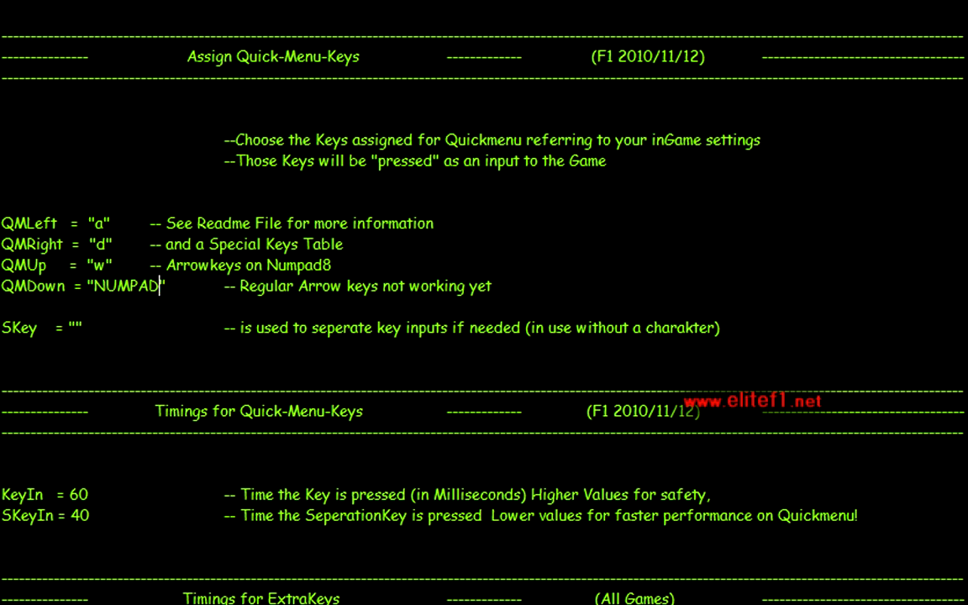
pyautogui.write('s')
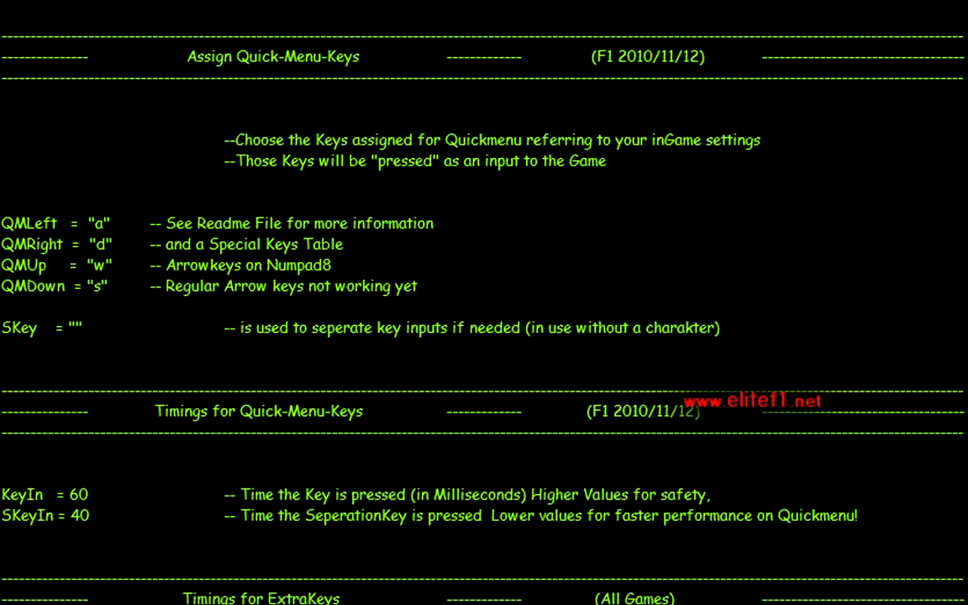
pyautogui.click(74, 328)
pyautogui.press('BackSpace')
# Step: Set KeyIn, the key press time for the quick menu, to 100 milliseconds
pyautogui.scroll(-4, 484, 303)
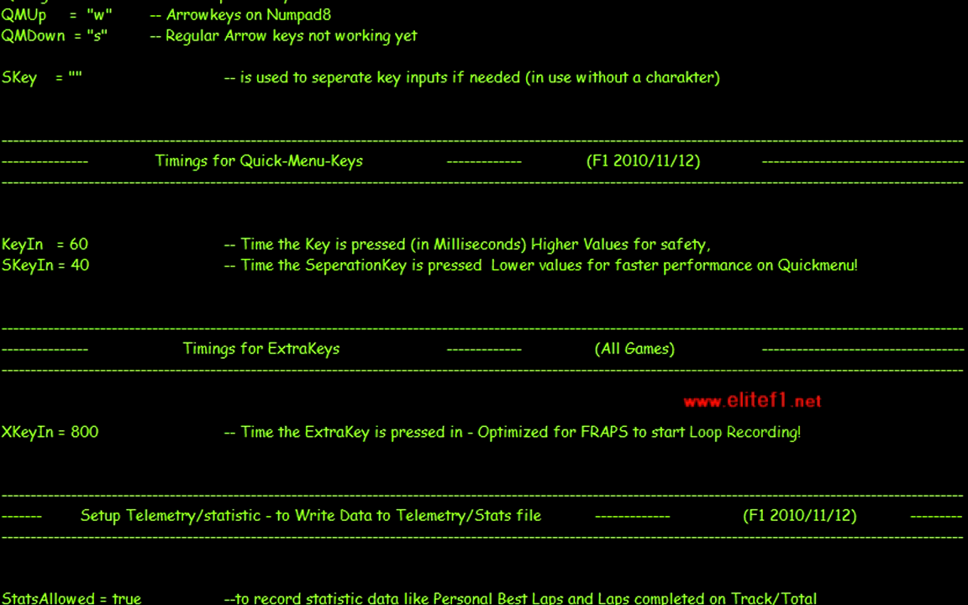
pyautogui.click(88, 244)
pyautogui.press('Delete')
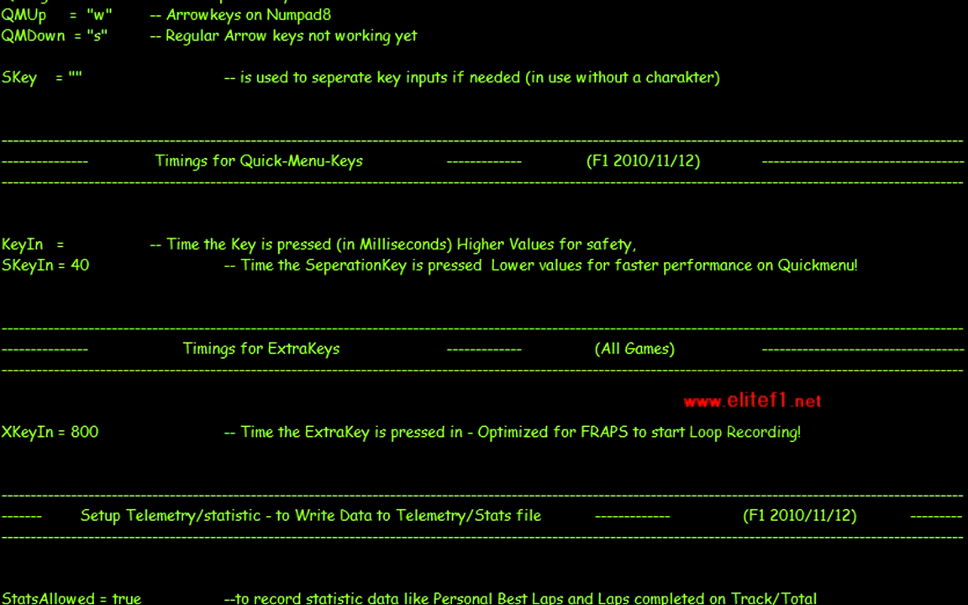
pyautogui.write('100')
# Step: Set SKeyIn, the separation key's press time, to 60 in the quick-menu timings
pyautogui.click(90, 264)
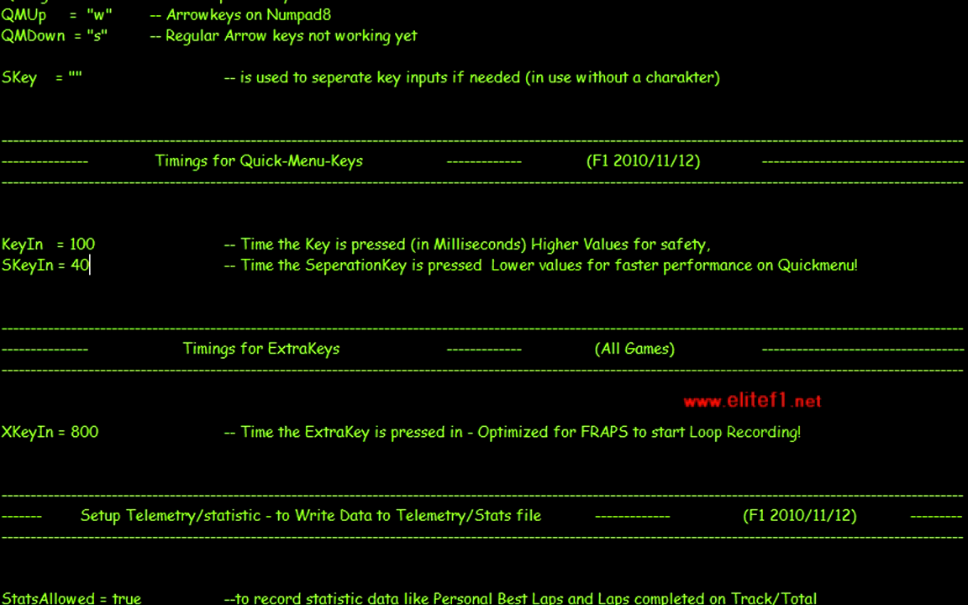
pyautogui.press('BackSpace')
pyautogui.press('BackSpace')
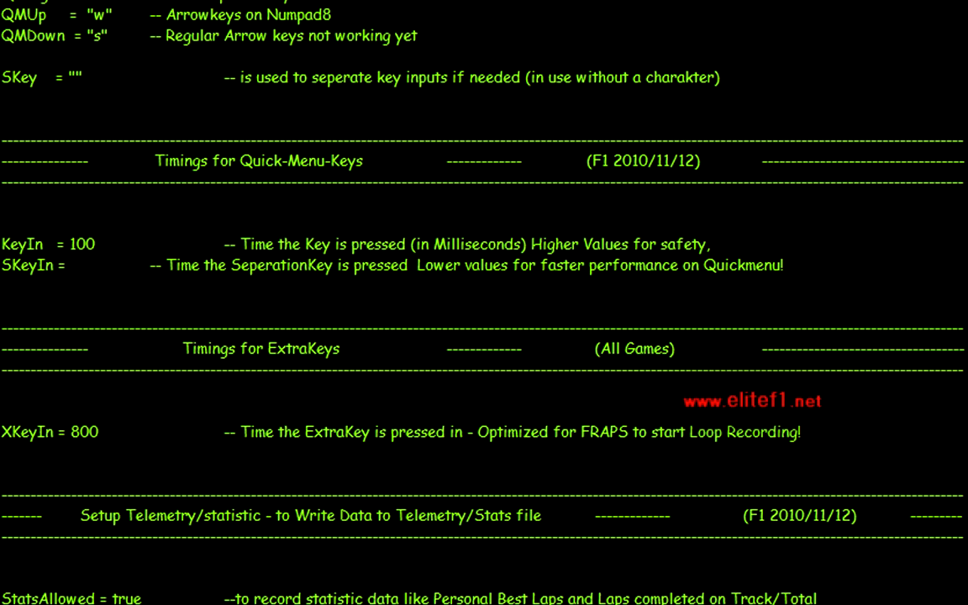
pyautogui.write('60')
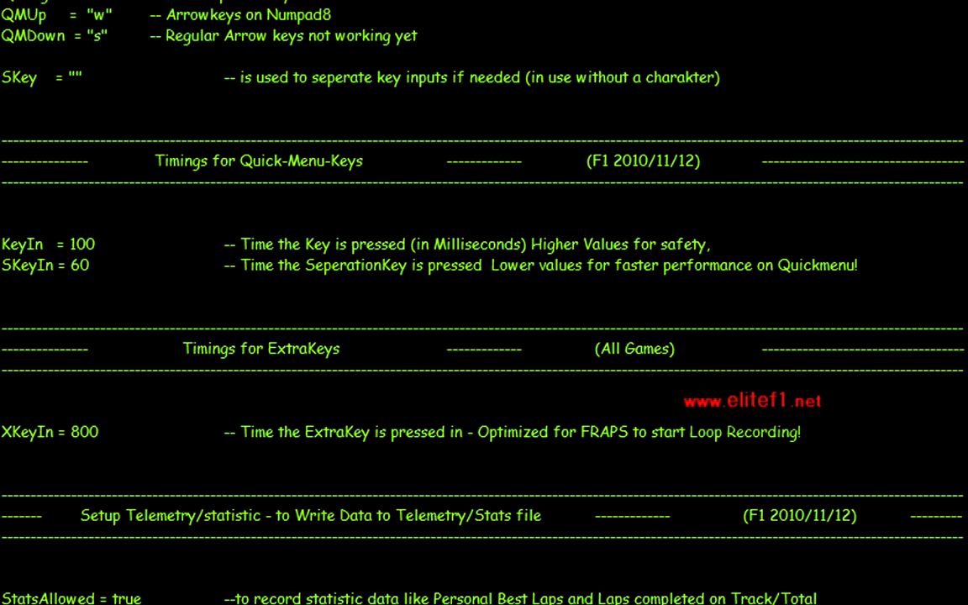
pyautogui.scroll(-3, 484, 302)
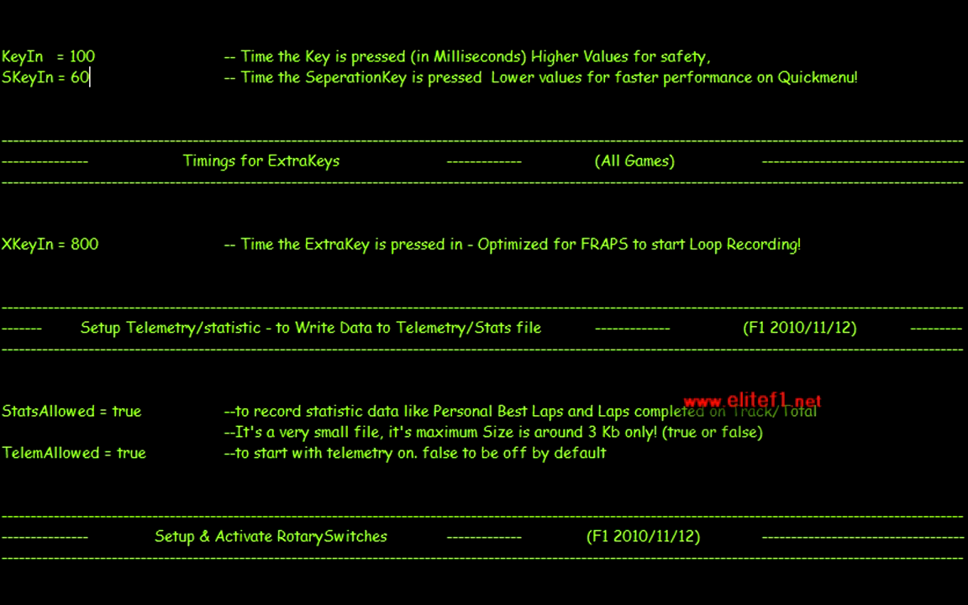
pyautogui.click(90, 244)
pyautogui.scroll(-1, 484, 303)
pyautogui.scroll(-1, 484, 302)
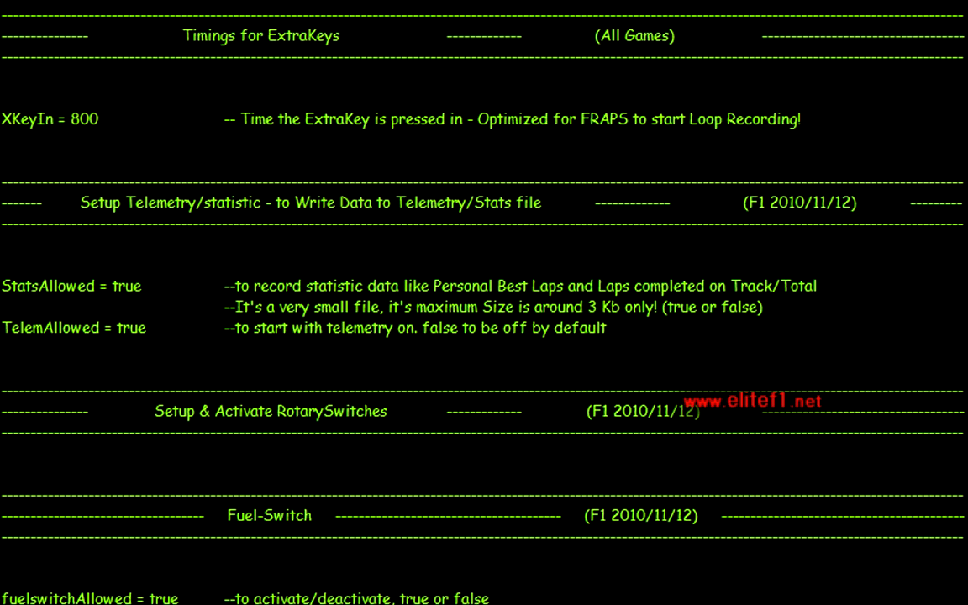
pyautogui.click(150, 286)
pyautogui.press('BackSpace')
# Step: Set TelemAllowed to false in the telemetry/statistic section so telemetry is off by default
pyautogui.click(149, 327)
pyautogui.press('BackSpace')
pyautogui.press('Delete')
pyautogui.press('BackSpace')
pyautogui.press('BackSpace')
pyautogui.press('BackSpace')
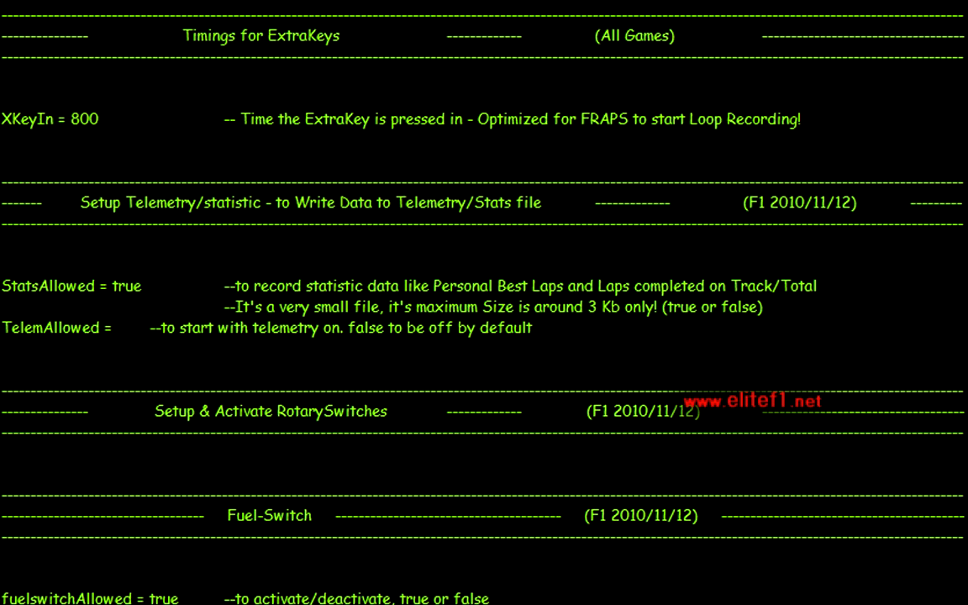
pyautogui.write('false')
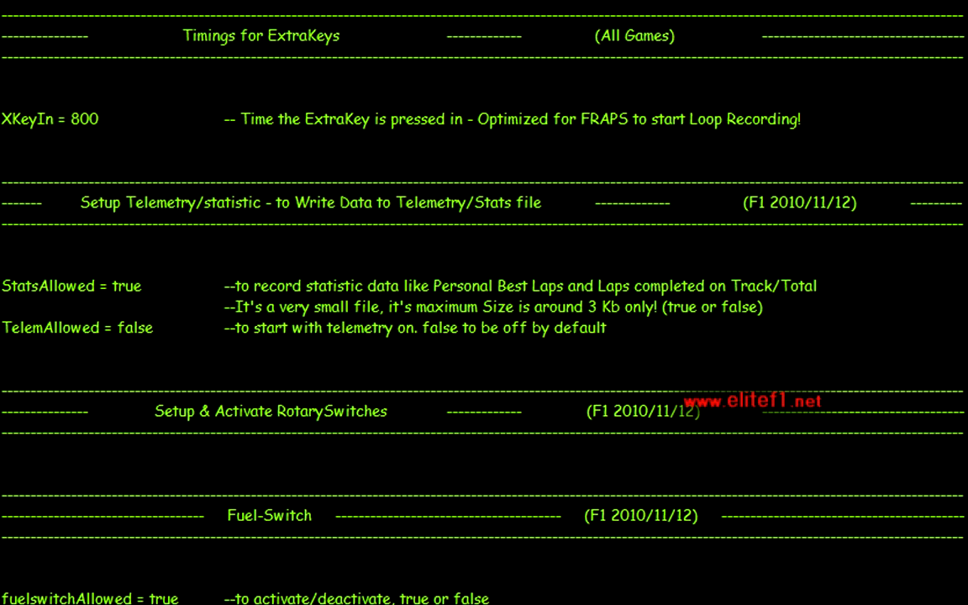
# Step: Set fuelswitchAllowed to false in the Fuel-Switch section
pyautogui.scroll(-3, 484, 302)
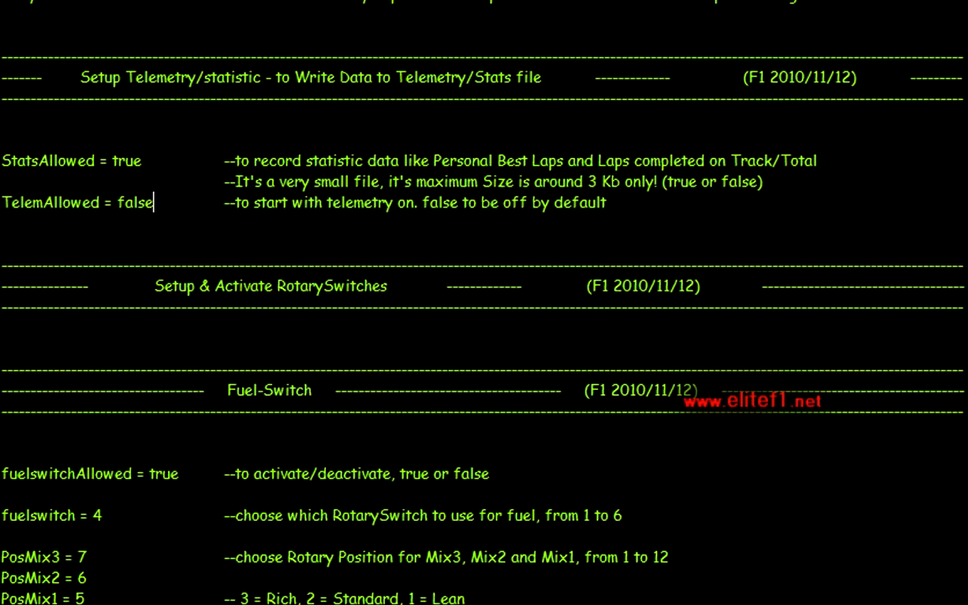
pyautogui.scroll(-5, 483, 303)
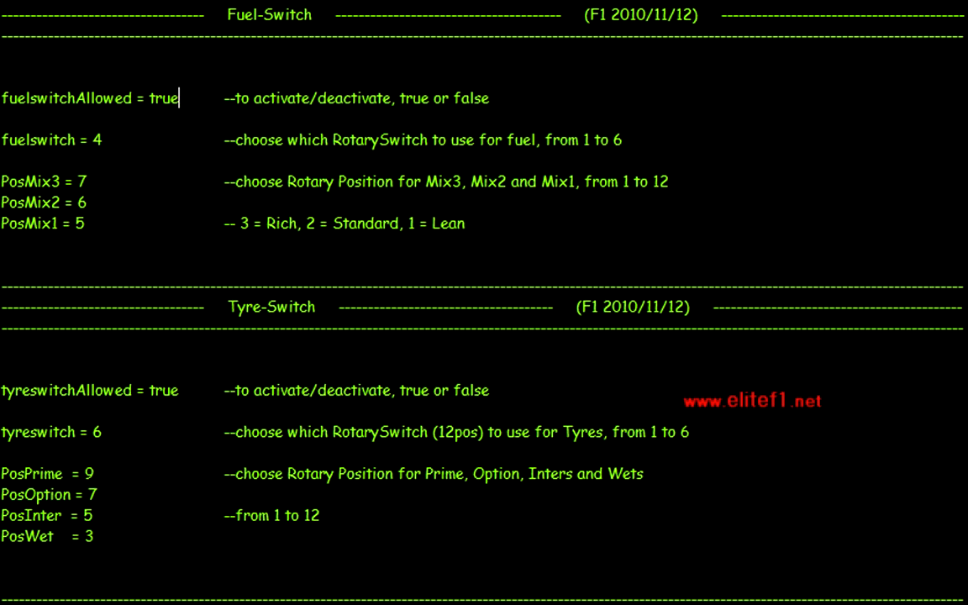
pyautogui.press('BackSpace')
pyautogui.press('BackSpace')
pyautogui.press('BackSpace')
pyautogui.press('BackSpace')
pyautogui.write('false')
# Step: Return fuelswitchAllowed to true in the Fuel-Switch section
pyautogui.press('BackSpace')
pyautogui.press('BackSpace')
pyautogui.press('BackSpace')
pyautogui.press('BackSpace')
pyautogui.press('BackSpace')
pyautogui.write('true')
# Step: Set fuelswitch to 6 to choose rotary switch 6 for fuel
pyautogui.click(102, 140)
pyautogui.press('BackSpace')
pyautogui.write('6')
pyautogui.scroll(-1, 484, 302)
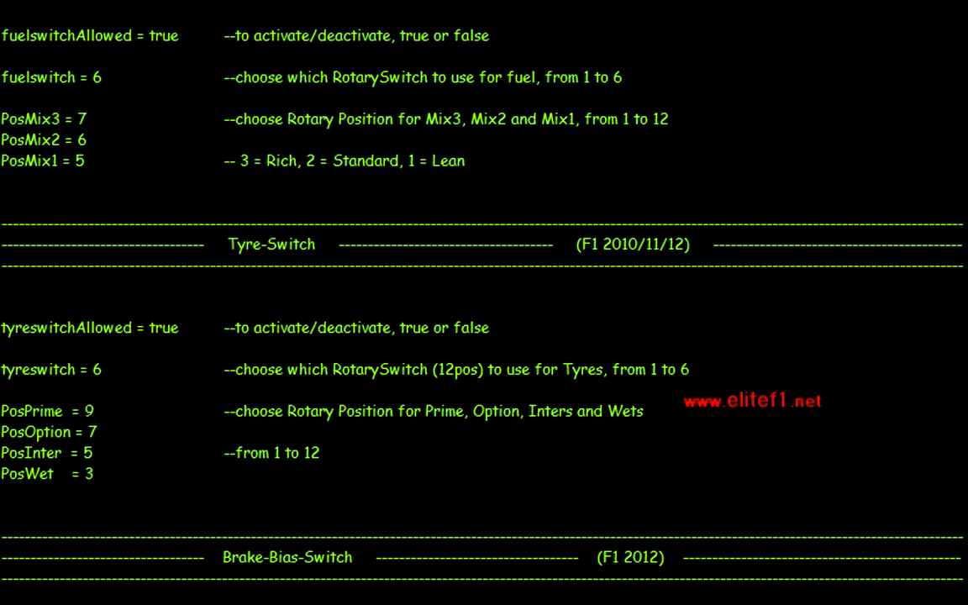
# Step: Set the fuel rotary positions PosMix3 to 3, PosMix2 to 2 and PosMix1 to 1
pyautogui.click(87, 119)
pyautogui.press('BackSpace')
pyautogui.write('3')
pyautogui.click(86, 139)
pyautogui.press('BackSpace')
pyautogui.write('2')
pyautogui.click(84, 160)
pyautogui.press('BackSpace')
pyautogui.write('1')
pyautogui.click(87, 141)
# Step: Set PosMix3 to 12 and PosMix2 to 10 in the Fuel-Switch section
pyautogui.click(81, 119)
pyautogui.press('BackSpace')
pyautogui.write('12')
pyautogui.click(87, 140)
pyautogui.press('BackSpace')
pyautogui.press('Return')
pyautogui.press('BackSpace')
pyautogui.write('11')
pyautogui.click(83, 161)
pyautogui.click(92, 139)
pyautogui.press('BackSpace')
pyautogui.write('0')
# Step: Set PosMix1 to 9 as the rotary position for the lean fuel mix
pyautogui.click(92, 160)
pyautogui.write('09')
pyautogui.press('BackSpace')
pyautogui.press('BackSpace')
pyautogui.write('09')
pyautogui.press('BackSpace')
pyautogui.press('BackSpace')
pyautogui.write('9')
# Step: Set tyreswitch to 4 in the Tyre-Switch section to choose rotary switch 4 for tyres
pyautogui.scroll(-3, 484, 302)
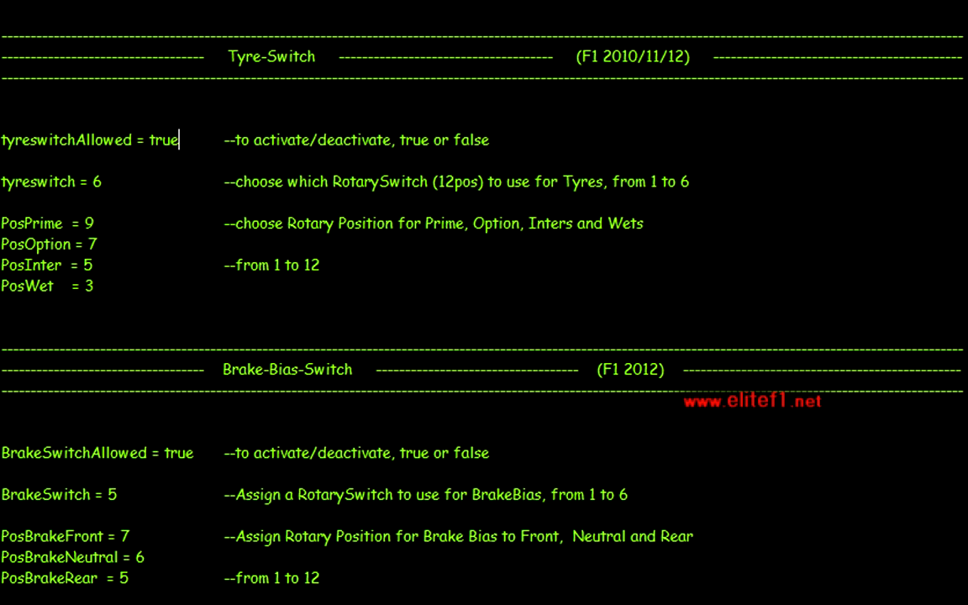
pyautogui.click(103, 181)
pyautogui.press('BackSpace')
pyautogui.write('4')
pyautogui.scroll(-1, 484, 303)
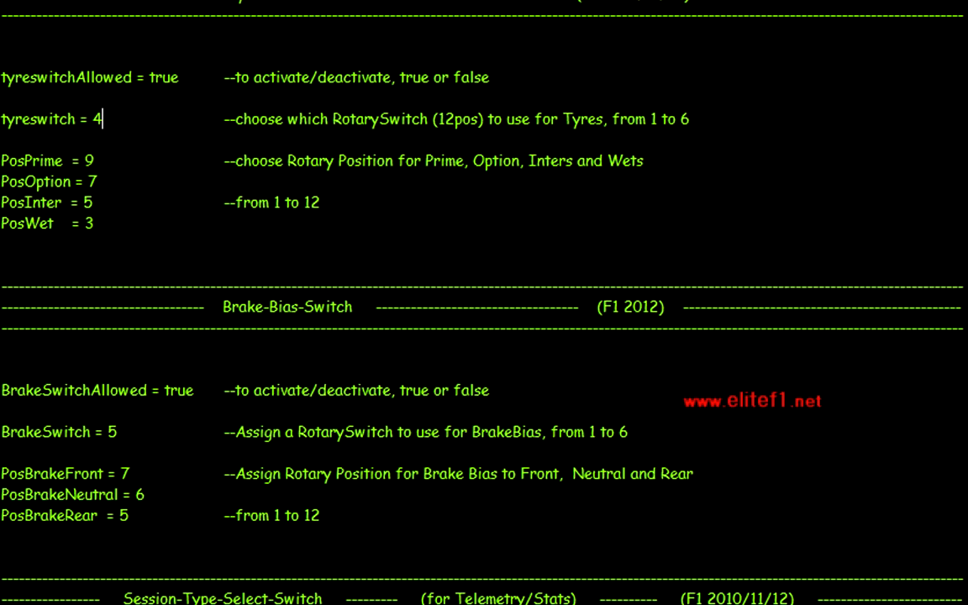
pyautogui.scroll(-1, 484, 303)
pyautogui.click(94, 98)
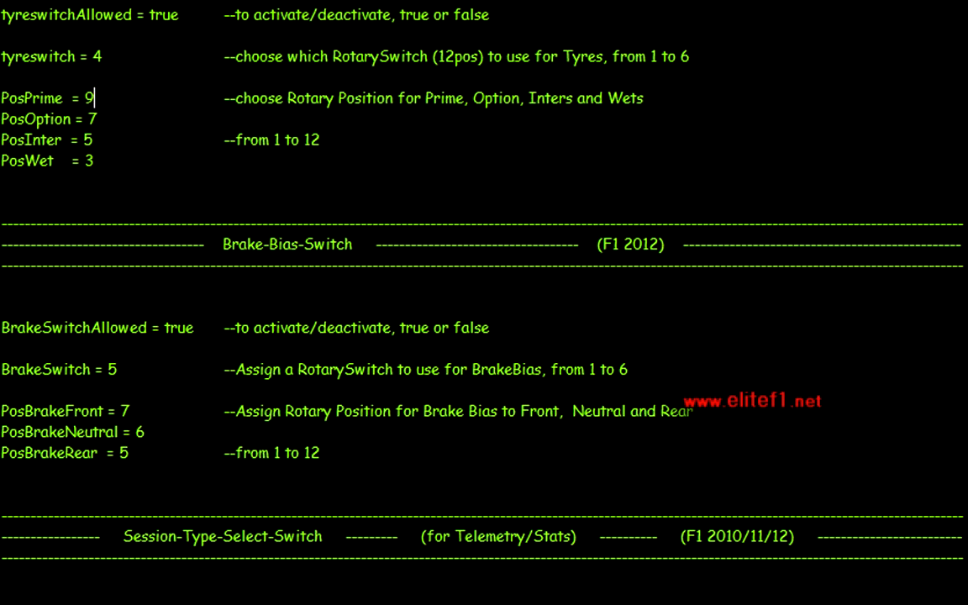
# Step: Try BrakeSwitch at 3 in the Brake-Bias-Switch section and return it to 5
pyautogui.scroll(-1, 484, 302)
pyautogui.scroll(-1, 484, 303)
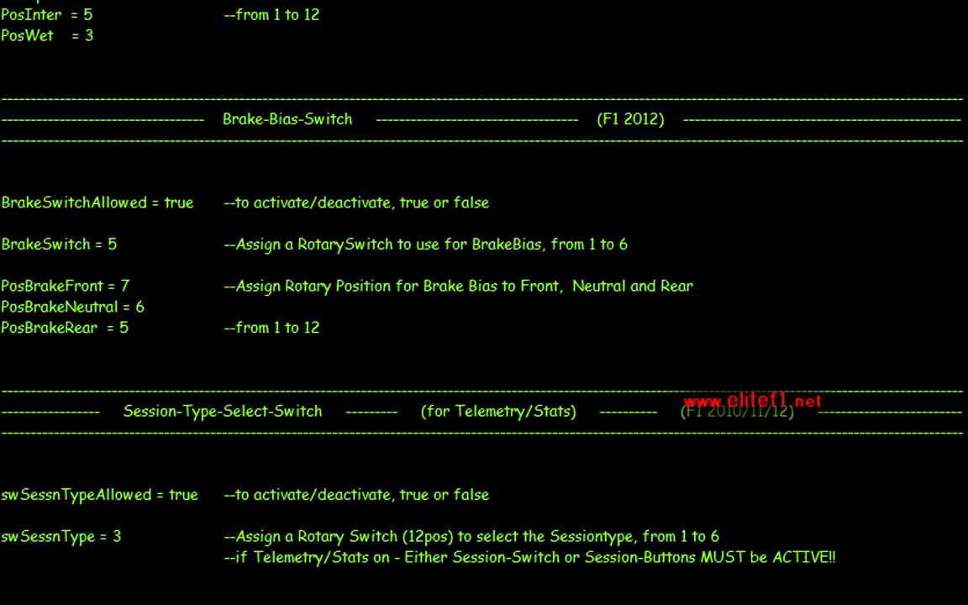
pyautogui.scroll(-1, 484, 303)
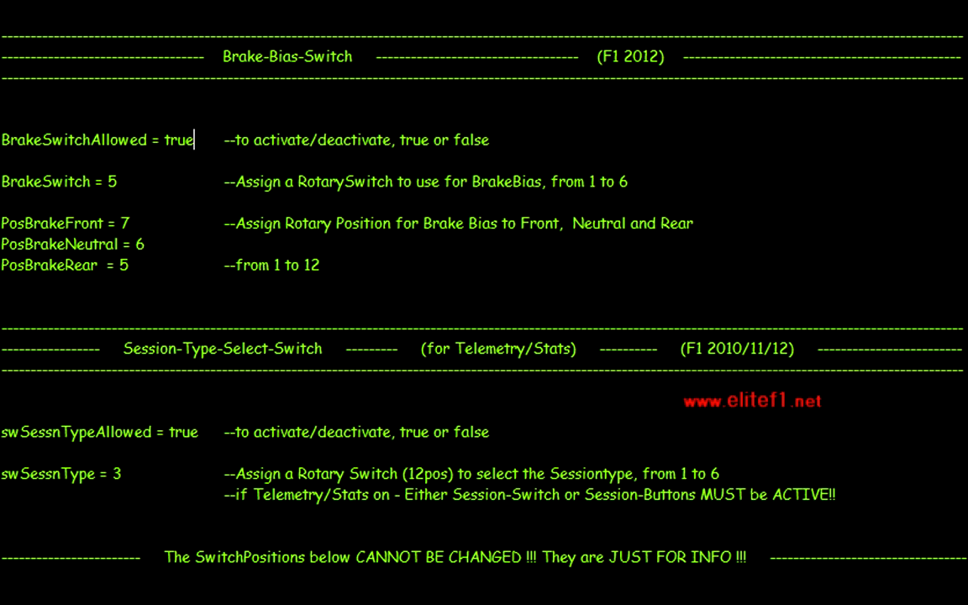
pyautogui.click(118, 181)
pyautogui.press('BackSpace')
pyautogui.write('3')
pyautogui.press('BackSpace')
pyautogui.write('5')
# Step: Re-enter 3 as the swSessnType rotary switch in the Session-Type-Select-Switch section
pyautogui.scroll(-2, 484, 302)
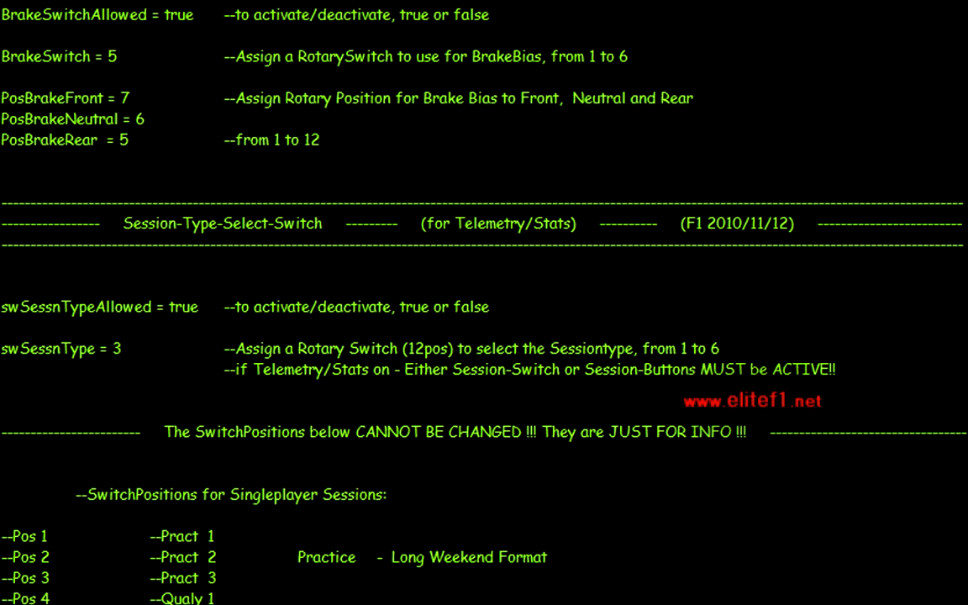
pyautogui.scroll(-2, 484, 303)
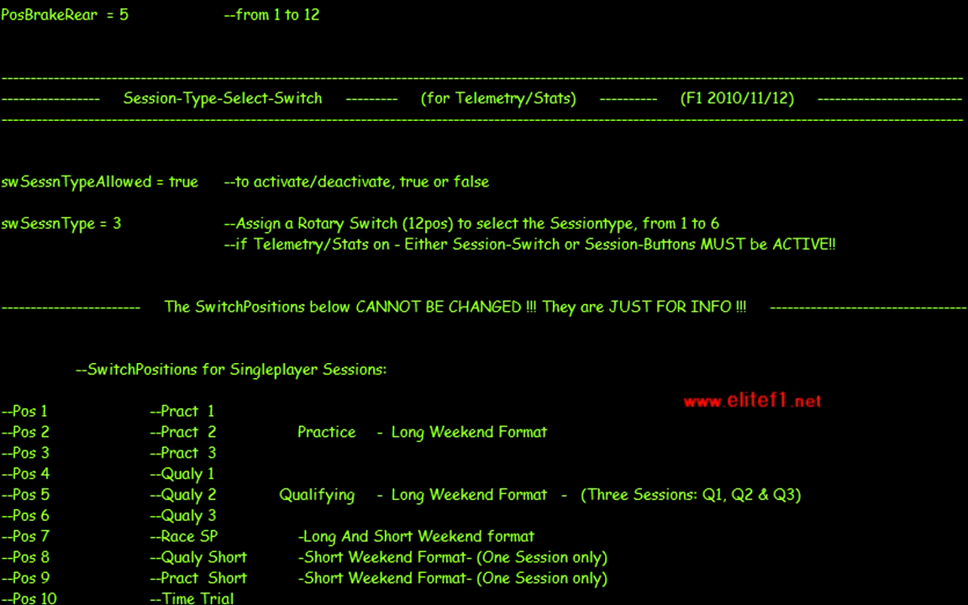
pyautogui.scroll(-1, 484, 337)
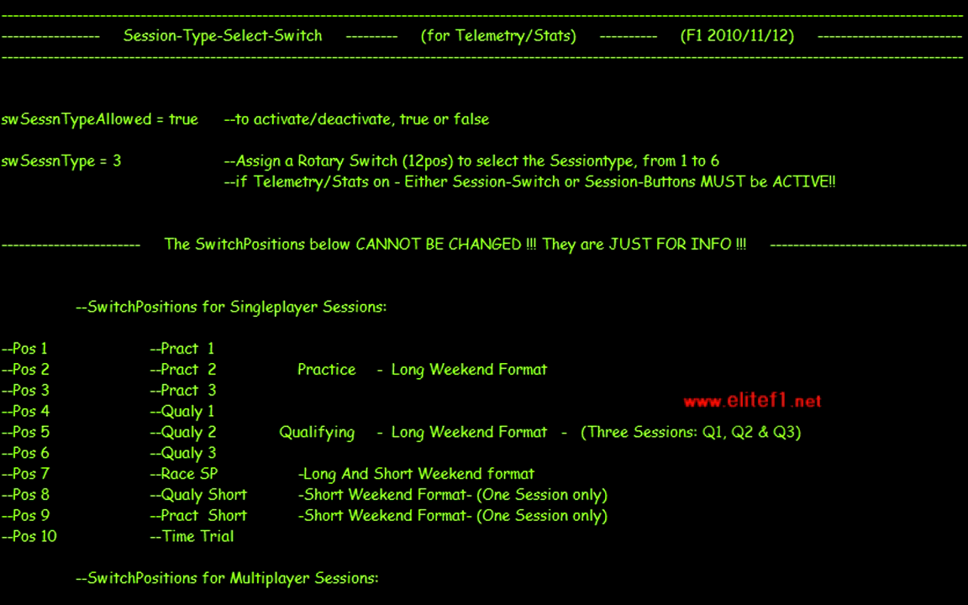
pyautogui.click(123, 160)
pyautogui.press('BackSpace')
pyautogui.write('3')
# Step: Review the session switch positions, the button assignment notes and the telemetry/statistic settings
pyautogui.click(52, 347)
pyautogui.scroll(-2, 484, 303)
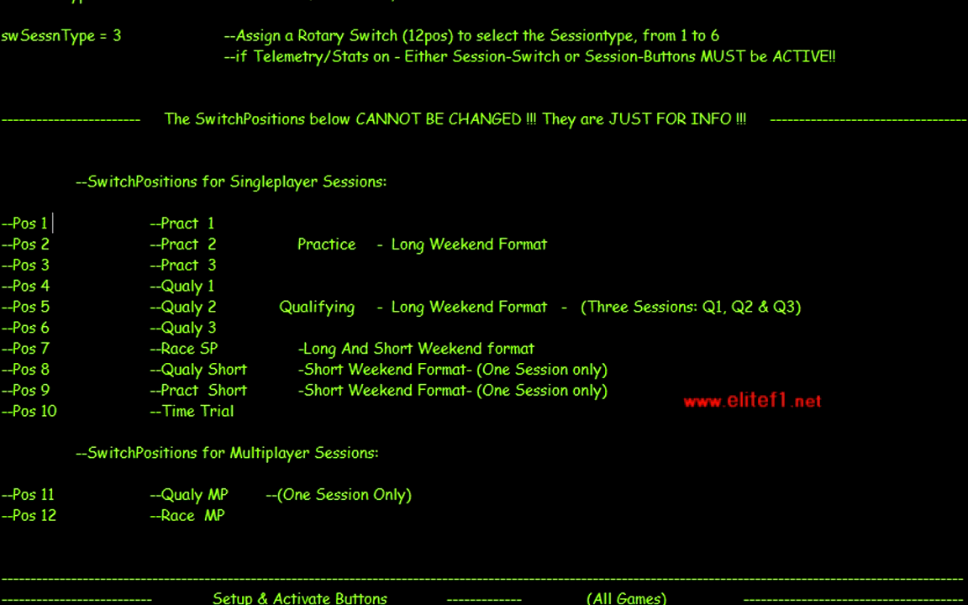
pyautogui.scroll(-8, 484, 302)
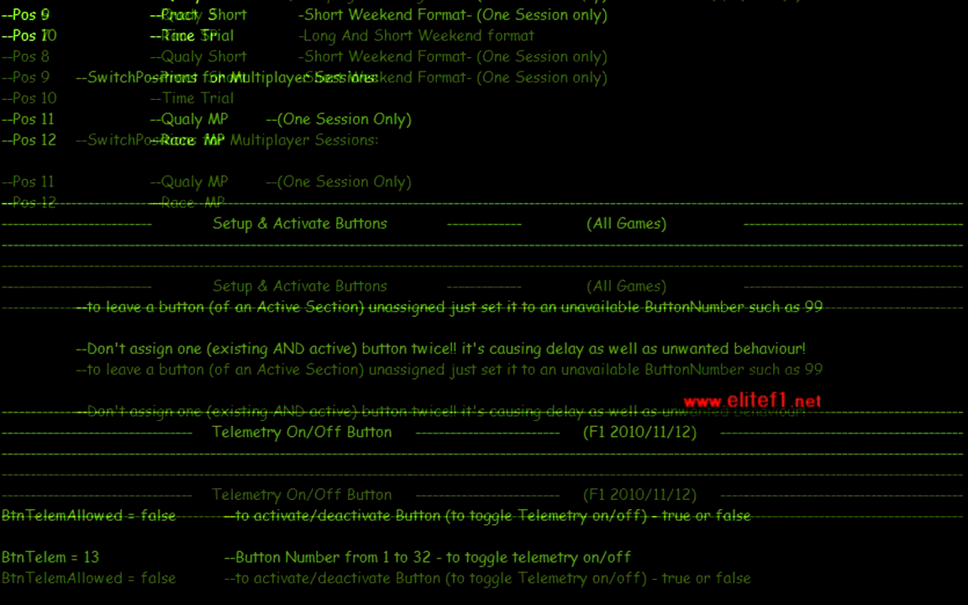
pyautogui.scroll(-2, 484, 303)
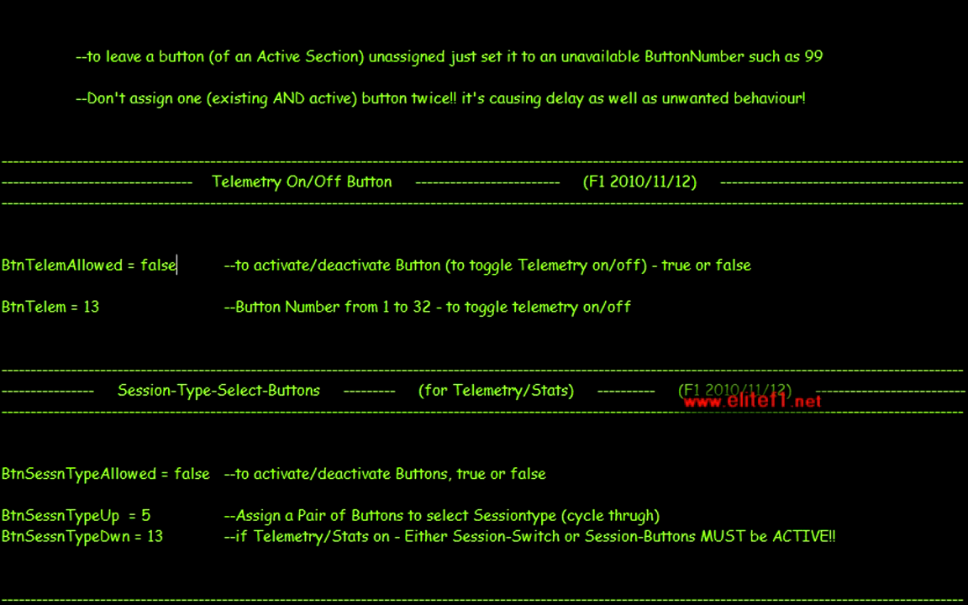
pyautogui.scroll(12, 484, 302)
pyautogui.scroll(20, 484, 302)
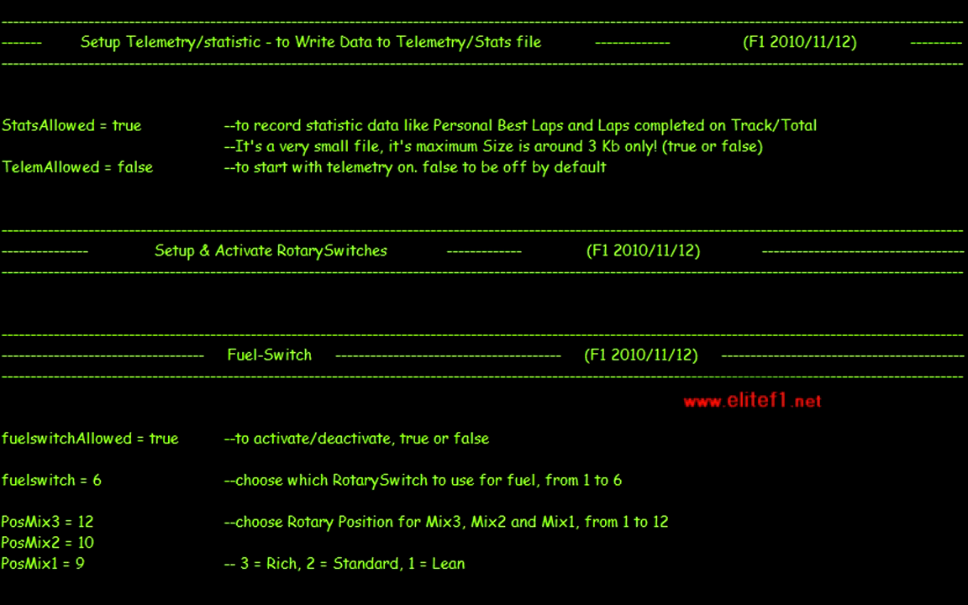
pyautogui.scroll(-20, 484, 303)
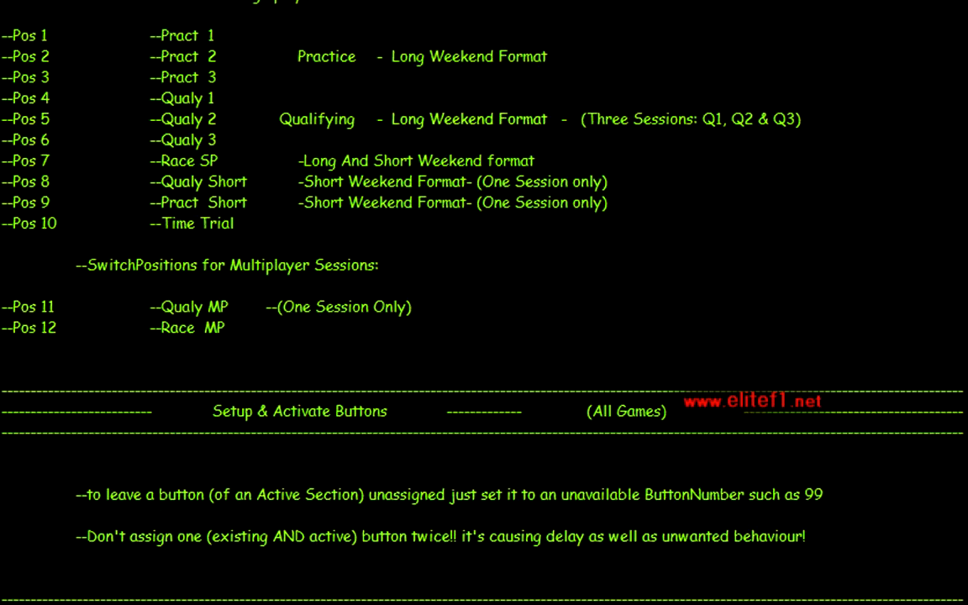
# Step: Set BtnTelemAllowed to true in the Telemetry On/Off Button section
pyautogui.scroll(-6, 484, 303)
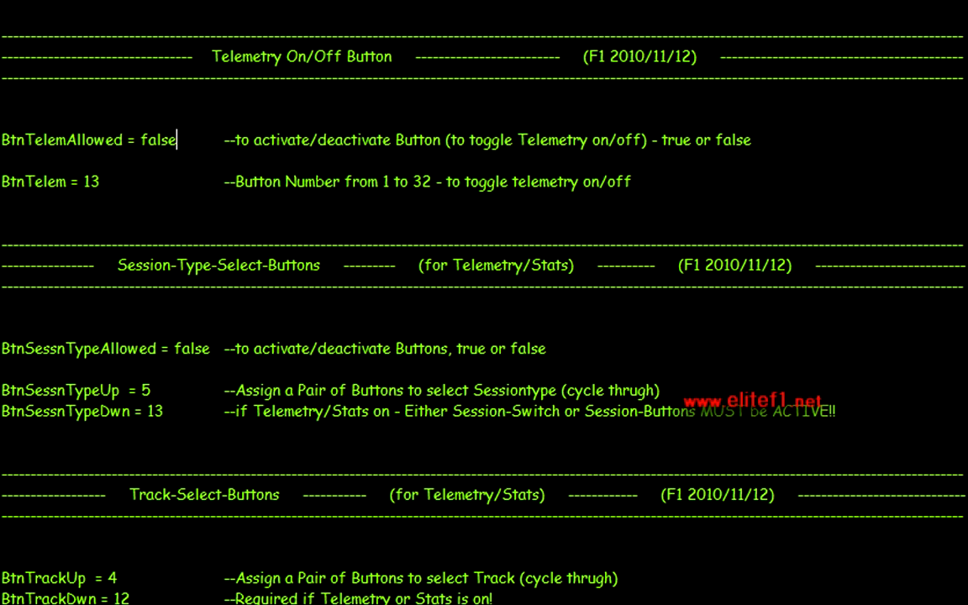
pyautogui.click(176, 139)
pyautogui.press('BackSpace')
pyautogui.press('BackSpace')
pyautogui.press('BackSpace')
pyautogui.press('BackSpace')
pyautogui.press('Delete')
pyautogui.press('BackSpace')
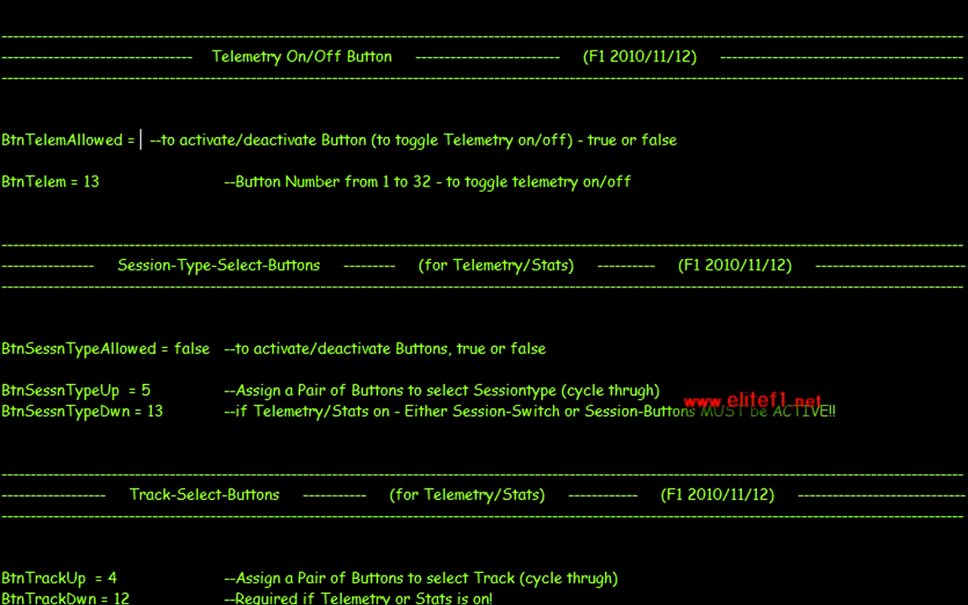
pyautogui.write('tru')
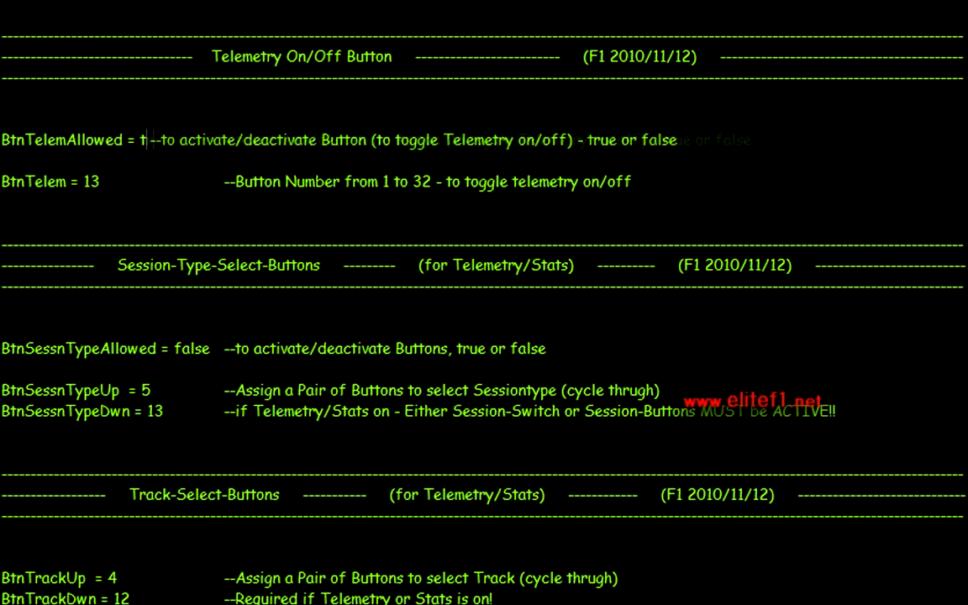
pyautogui.write('e')
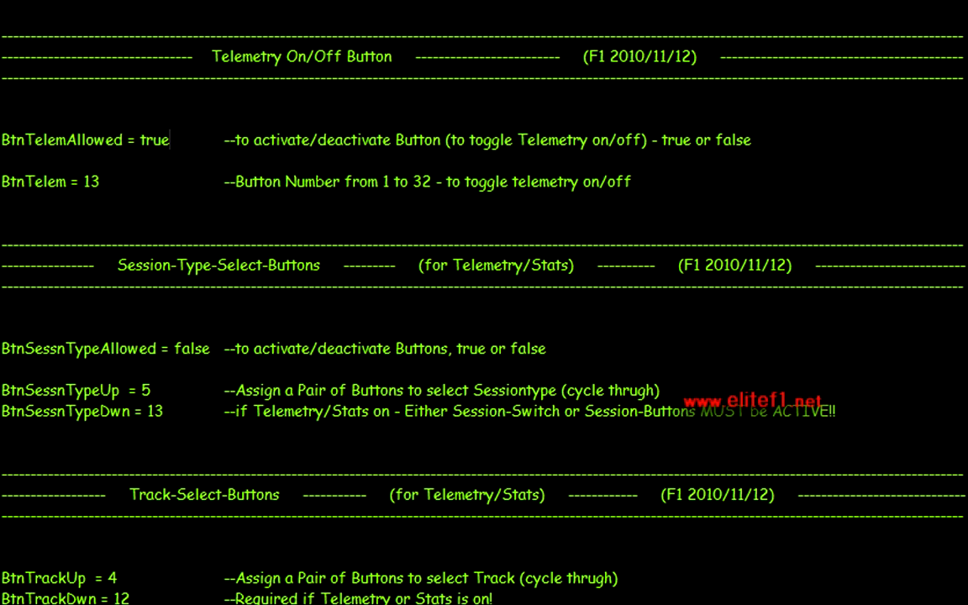
# Step: Set BtnTelem to 32 to assign that button for toggling telemetry
pyautogui.click(100, 182)
pyautogui.press('BackSpace')
pyautogui.press('BackSpace')
pyautogui.write('32')
# Step: Set BtnSessnTypeAllowed to true in the Session-Type-Select-Buttons section
pyautogui.scroll(-2, 484, 302)
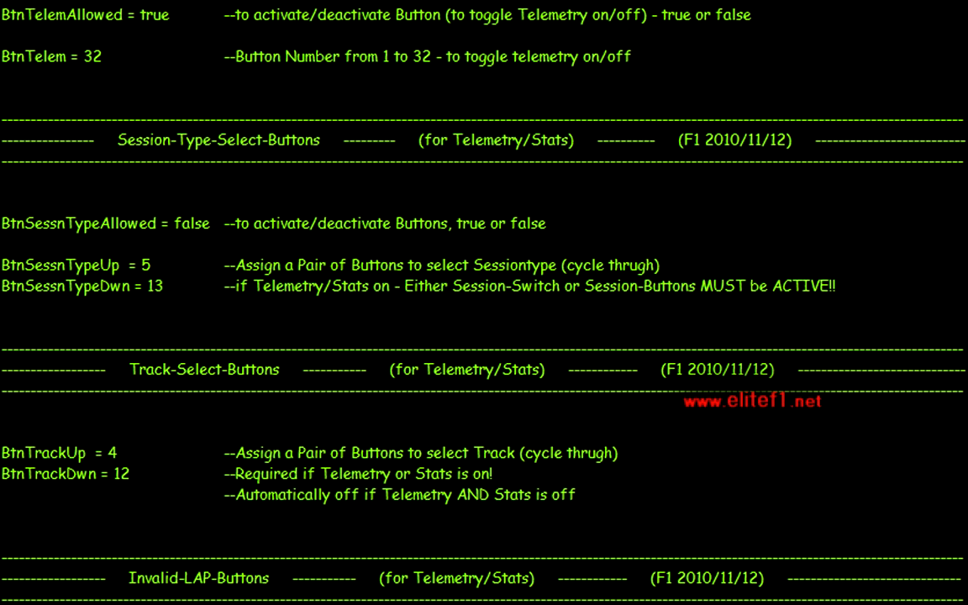
pyautogui.click(210, 222)
pyautogui.press('BackSpace')
pyautogui.press('BackSpace')
pyautogui.press('BackSpace')
pyautogui.press('BackSpace')
pyautogui.press('BackSpace')
pyautogui.write('true')
# Step: Assign the session-type button pair by setting BtnSessnTypeUp to 18 and BtnSessnTypeDwn to 15
pyautogui.scroll(-1, 484, 303)
pyautogui.click(151, 203)
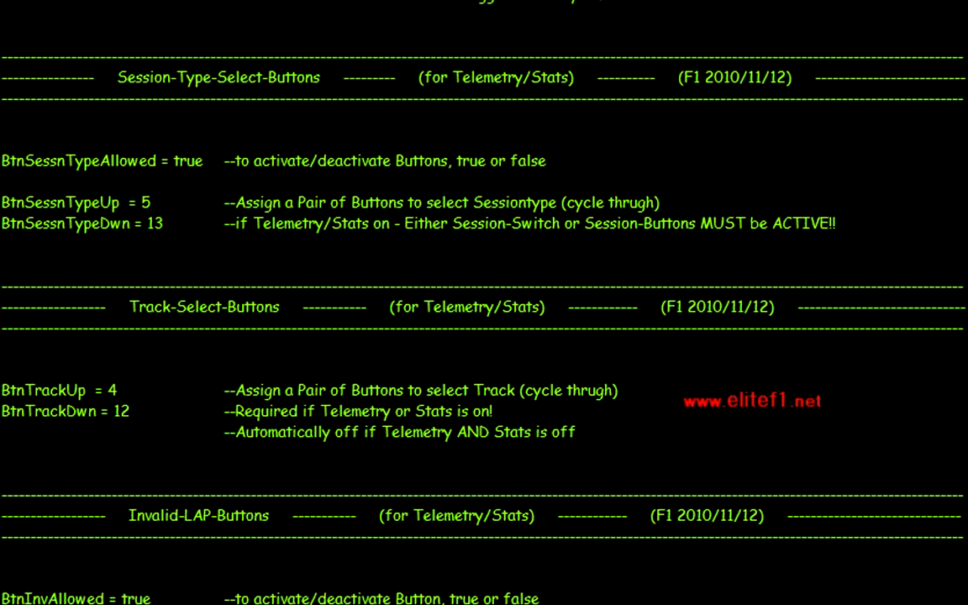
pyautogui.press('BackSpace')
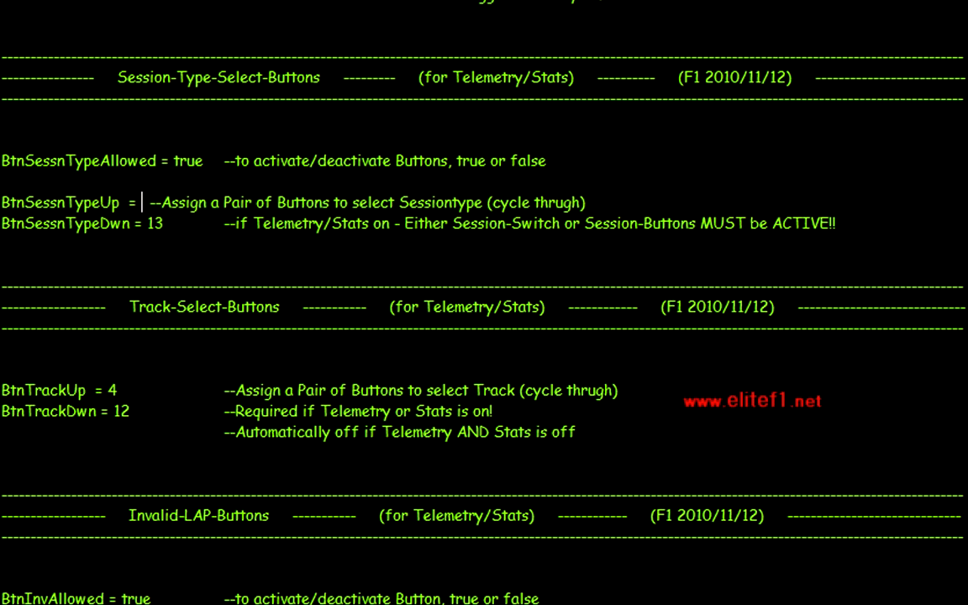
pyautogui.write('18')
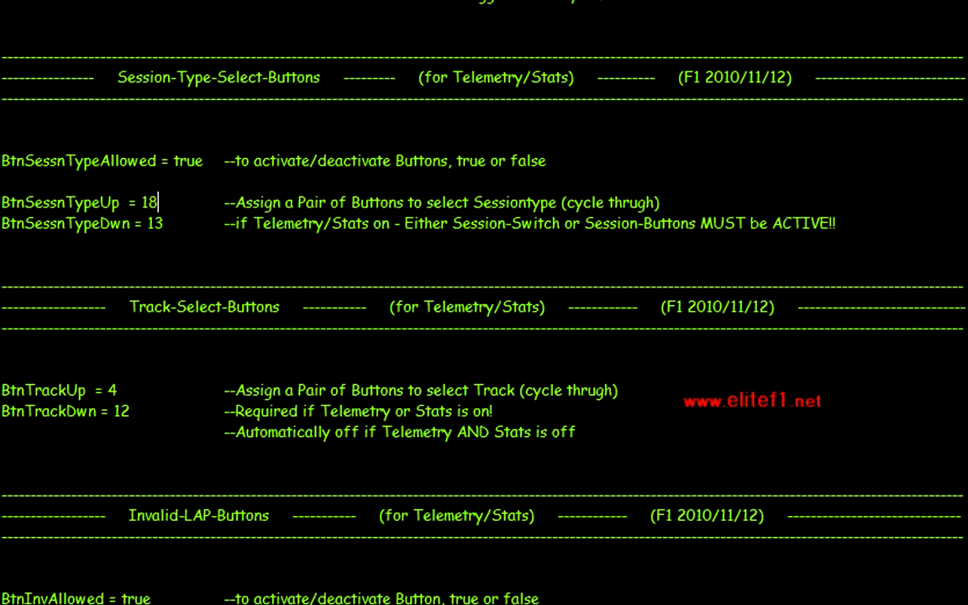
pyautogui.press('Down')
pyautogui.press('End')
pyautogui.press('BackSpace')
pyautogui.press('BackSpace')
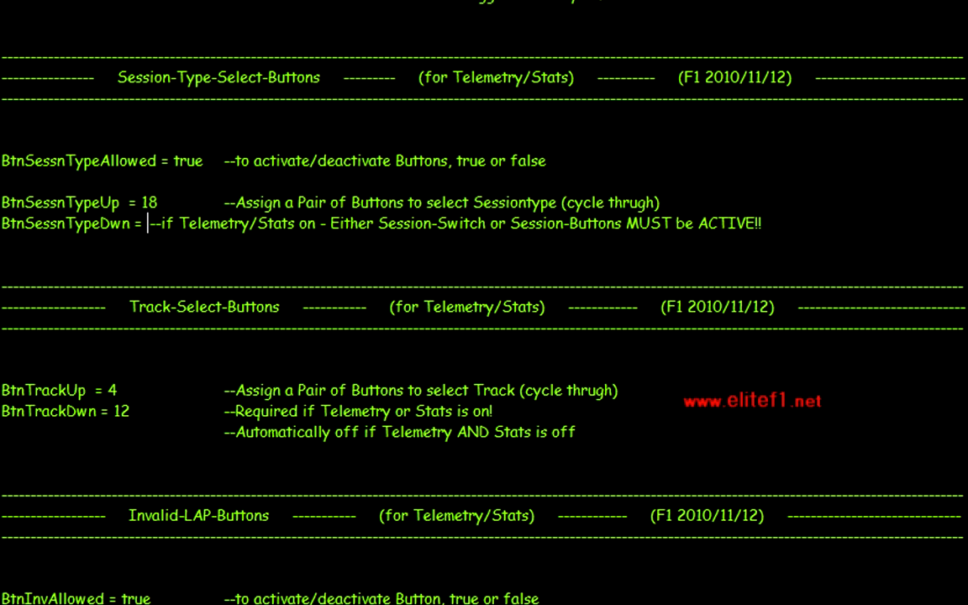
pyautogui.write('15')
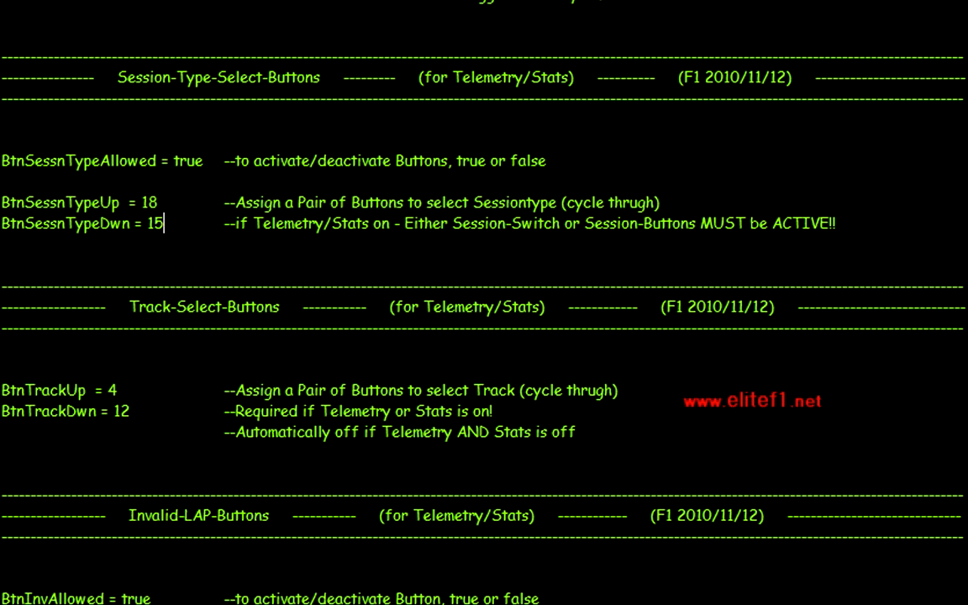
# Step: Review the Track-Select, Invalid-LAP and DRS button assignments and their notes
pyautogui.scroll(-2, 484, 302)
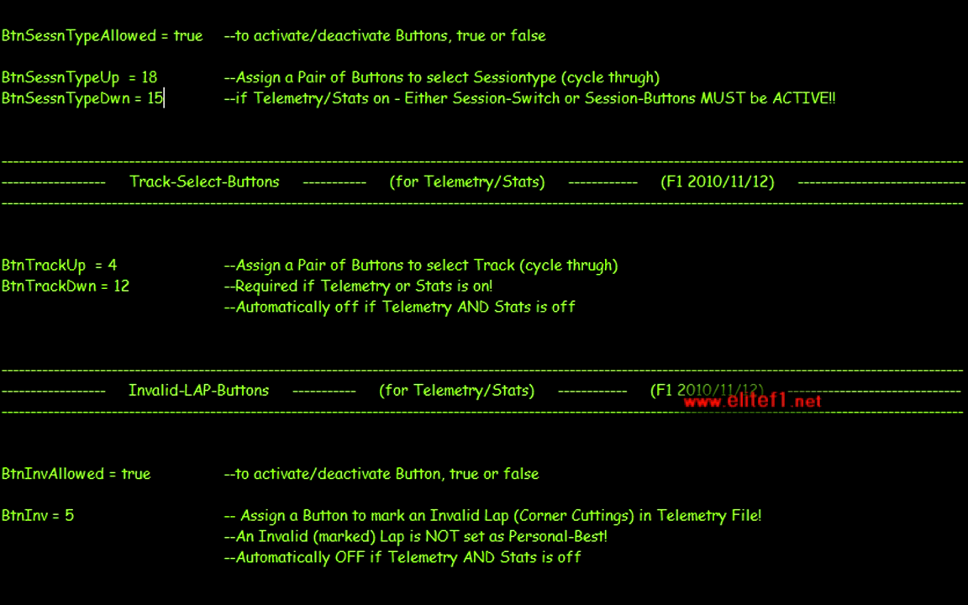
pyautogui.click(117, 266)
pyautogui.scroll(-2, 484, 303)
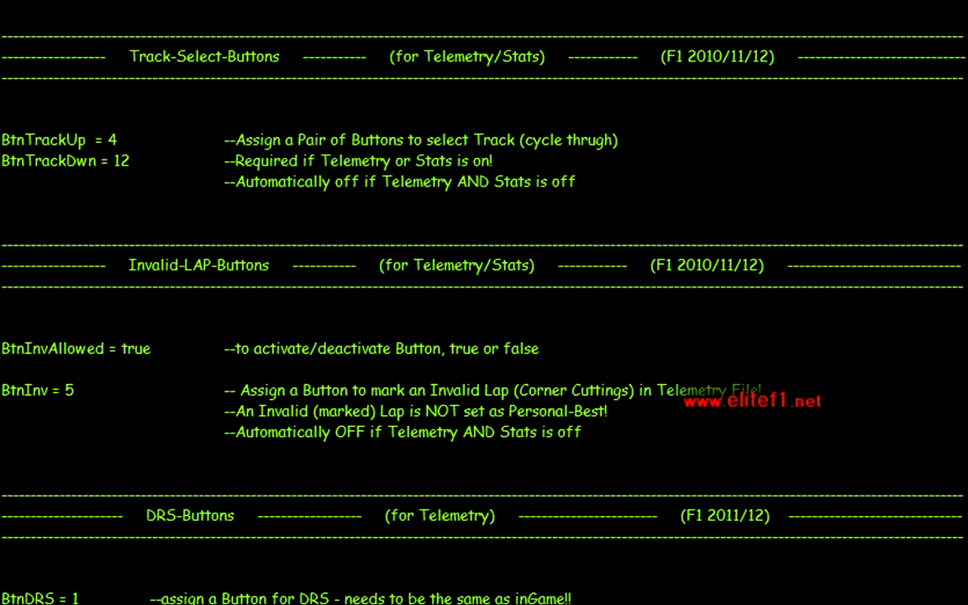
pyautogui.scroll(-2, 484, 303)
pyautogui.click(151, 223)
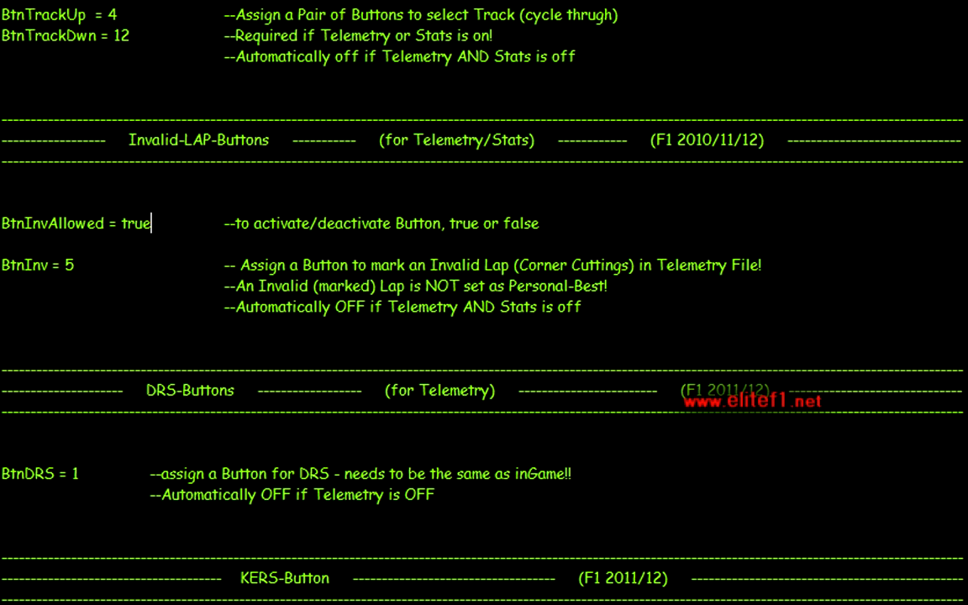
pyautogui.scroll(-2, 484, 303)
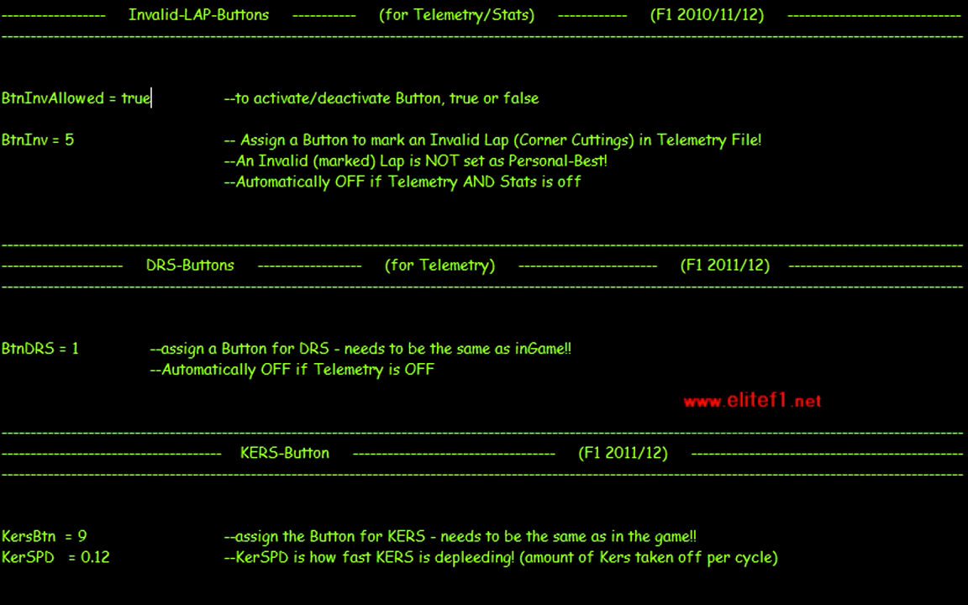
pyautogui.scroll(-1, 484, 302)
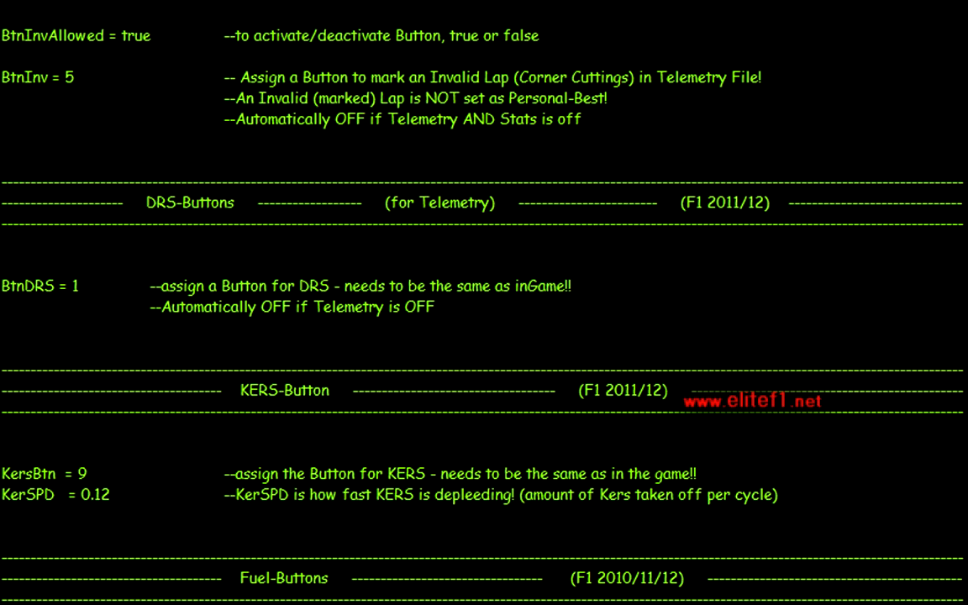
pyautogui.click(77, 286)
pyautogui.scroll(-2, 484, 302)
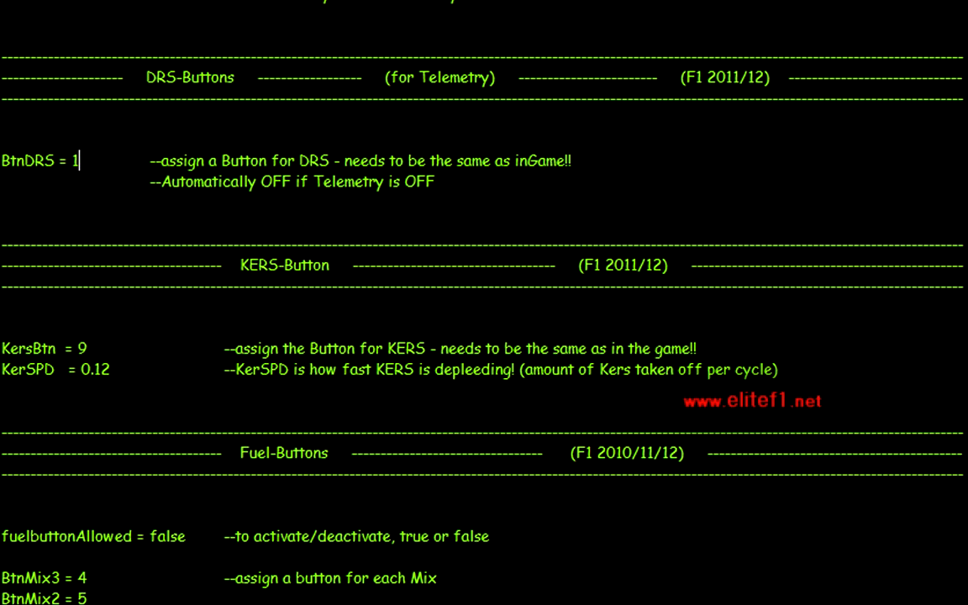
# Step: Set KerSPD to 0.14 in the KERS-Button section to adjust how fast KERS depletes
pyautogui.click(87, 348)
pyautogui.click(111, 370)
pyautogui.press('BackSpace')
pyautogui.write('0')
pyautogui.press('BackSpace')
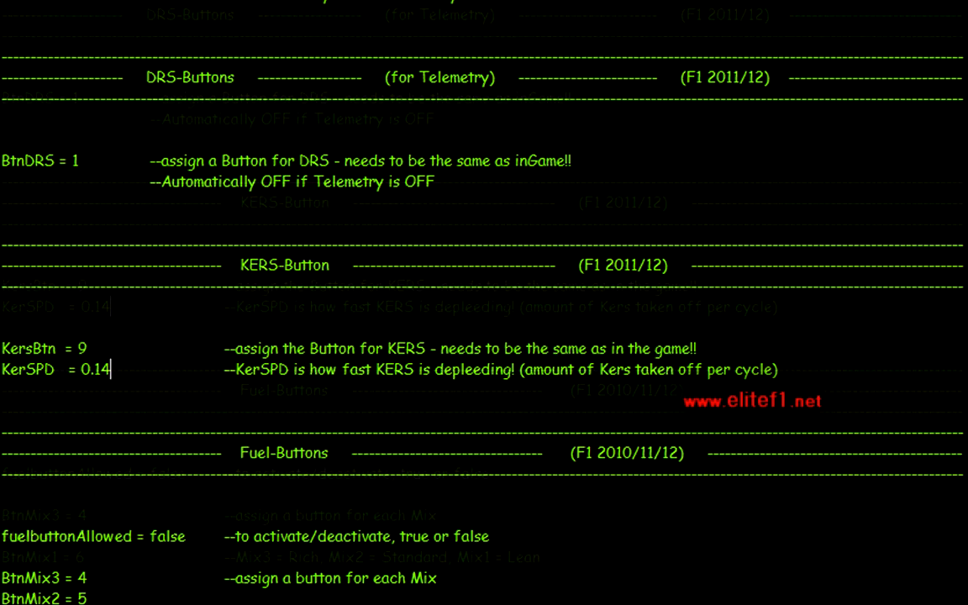
# Step: Set fuelbuttonAllowed to true and assign BtnMix3 to 12, BtnMix2 to 4 and BtnMix1 to 2
pyautogui.scroll(-4, 345, 514)
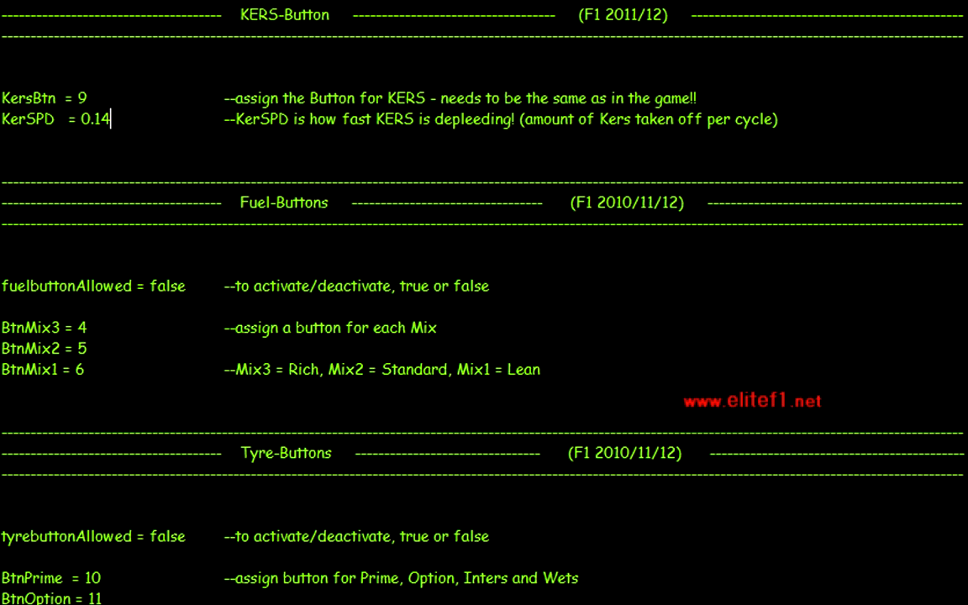
pyautogui.scroll(-1, 345, 514)
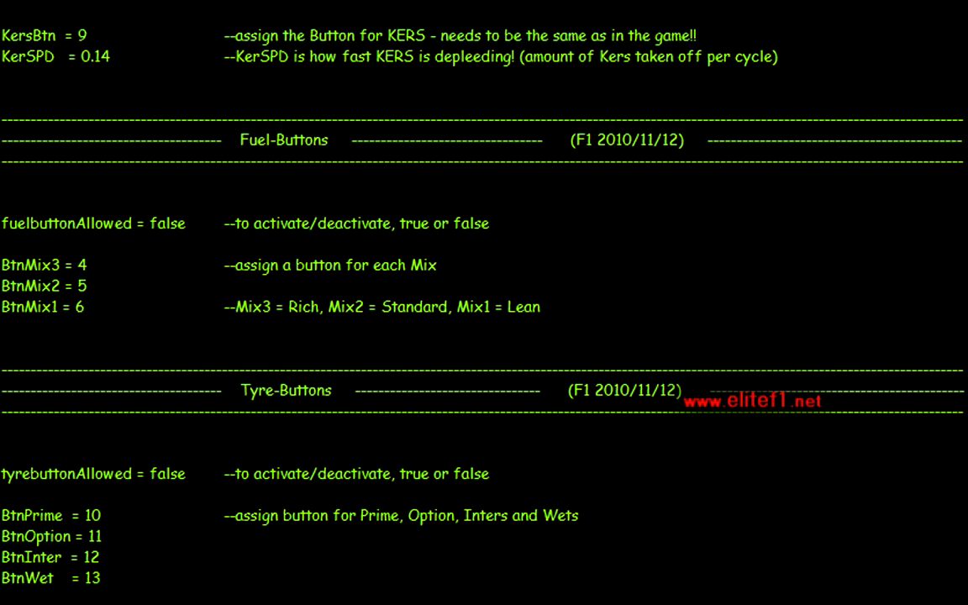
pyautogui.click(186, 223)
pyautogui.press('BackSpace')
pyautogui.press('BackSpace')
pyautogui.press('BackSpace')
pyautogui.press('BackSpace')
pyautogui.press('BackSpace')
pyautogui.write('true')
pyautogui.click(87, 265)
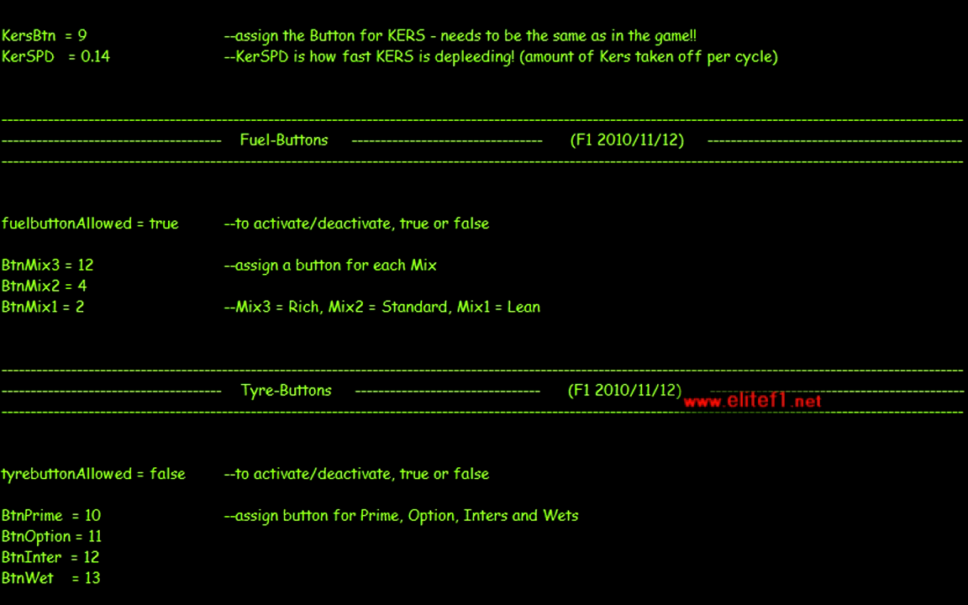
pyautogui.scroll(-3, 484, 302)
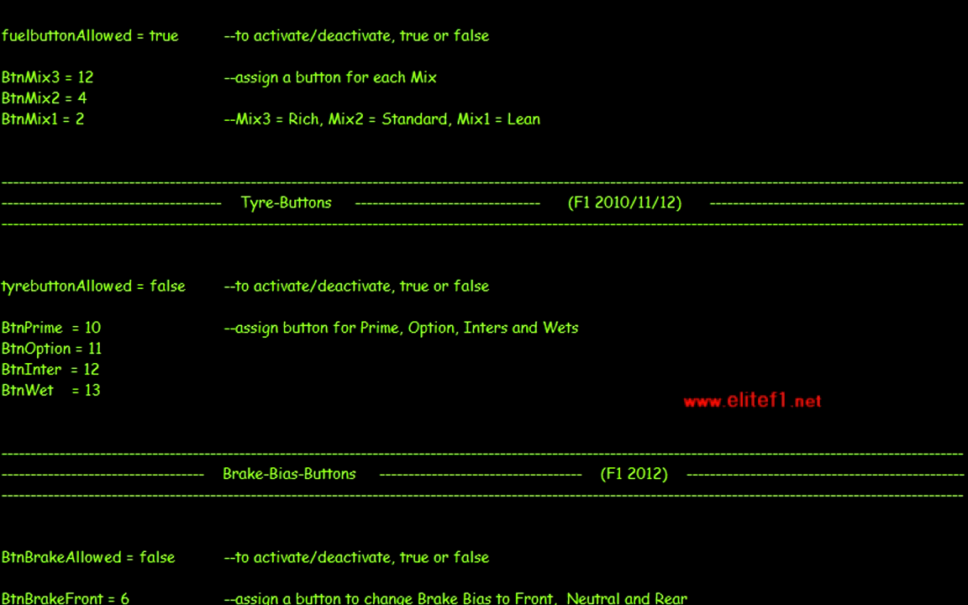
# Step: Check the tyre-button assignments against the fuel-mix buttons, and view the Brake-Bias-Buttons section
pyautogui.click(95, 77)
pyautogui.click(100, 369)
pyautogui.click(185, 286)
pyautogui.scroll(-2, 484, 302)
pyautogui.scroll(-2, 484, 302)
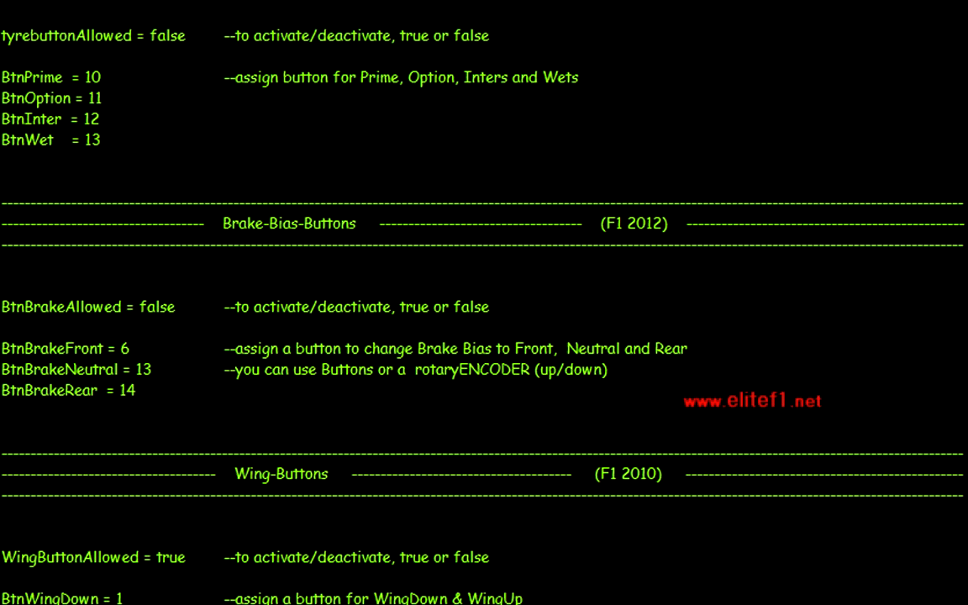
# Step: Review the Brake-Bias-Buttons and Wing-Buttons sections, checking their activation settings and button assignments
pyautogui.click(176, 306)
pyautogui.scroll(-3, 483, 303)
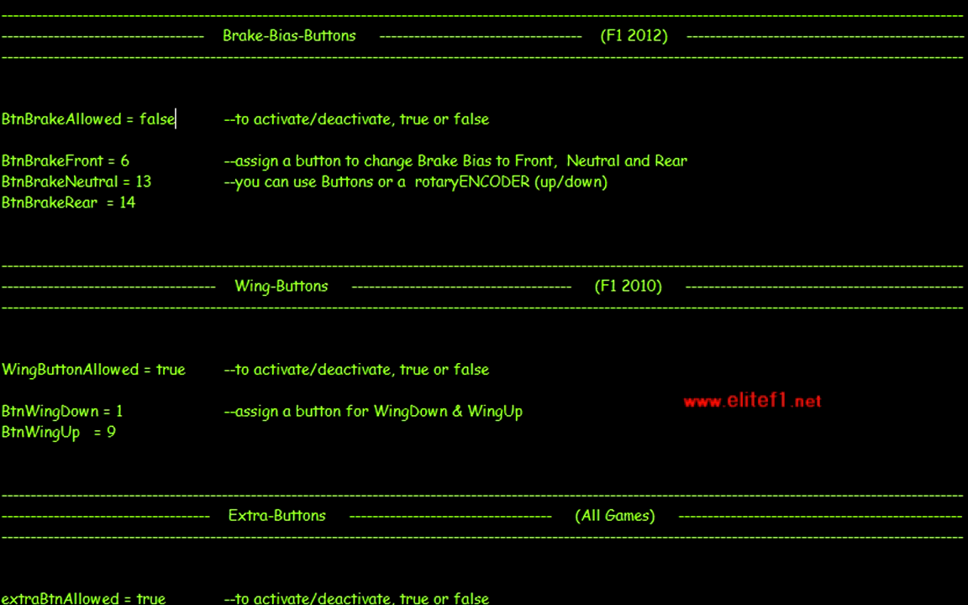
pyautogui.click(187, 368)
pyautogui.scroll(-1, 483, 303)
pyautogui.scroll(-3, 484, 303)
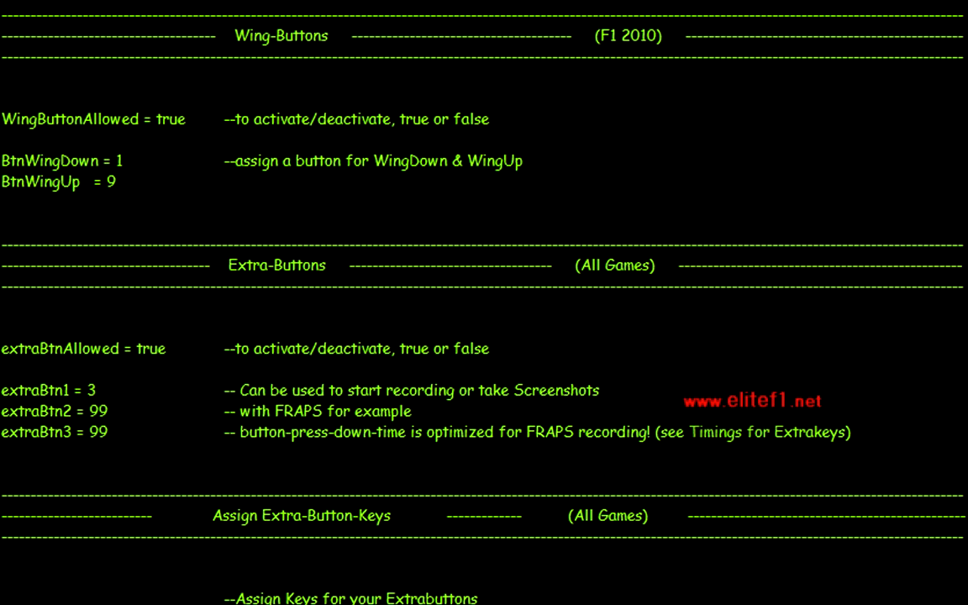
# Step: Review the Extra-Buttons activation and assignments together with the keys mapped to them in the Assign Extra-Button-Keys section
pyautogui.click(167, 348)
pyautogui.scroll(-1, 484, 303)
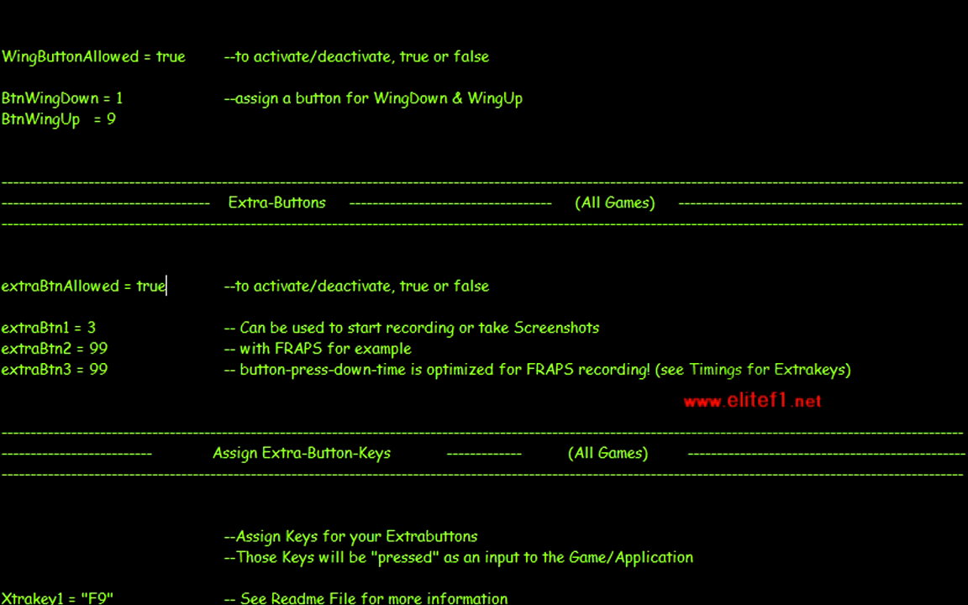
pyautogui.click(96, 327)
pyautogui.click(108, 347)
pyautogui.scroll(-3, 484, 303)
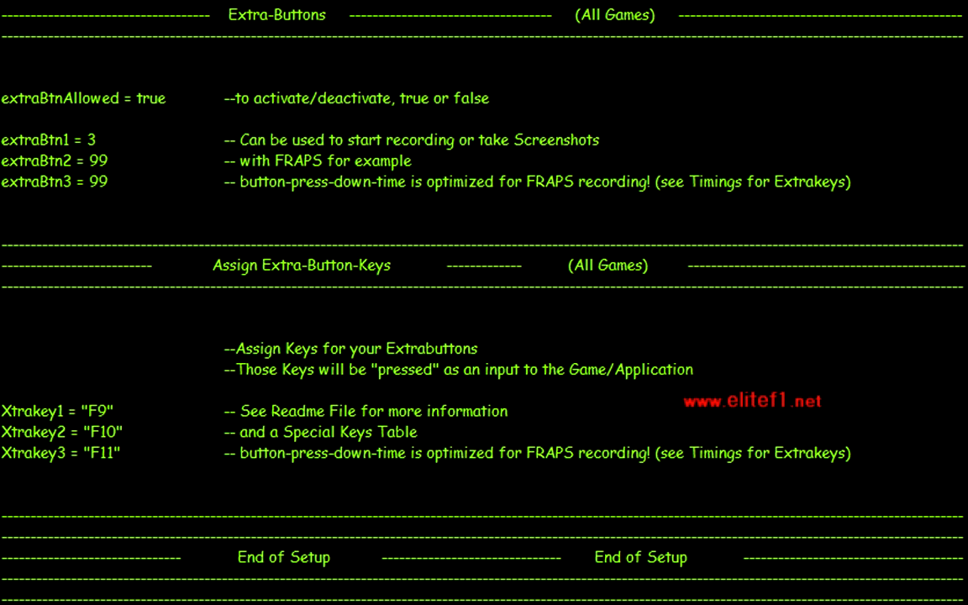
pyautogui.click(97, 140)
pyautogui.click(107, 411)
# Step: Save the finished configuration and dismiss the save notice
pyautogui.scroll(-1, 484, 302)
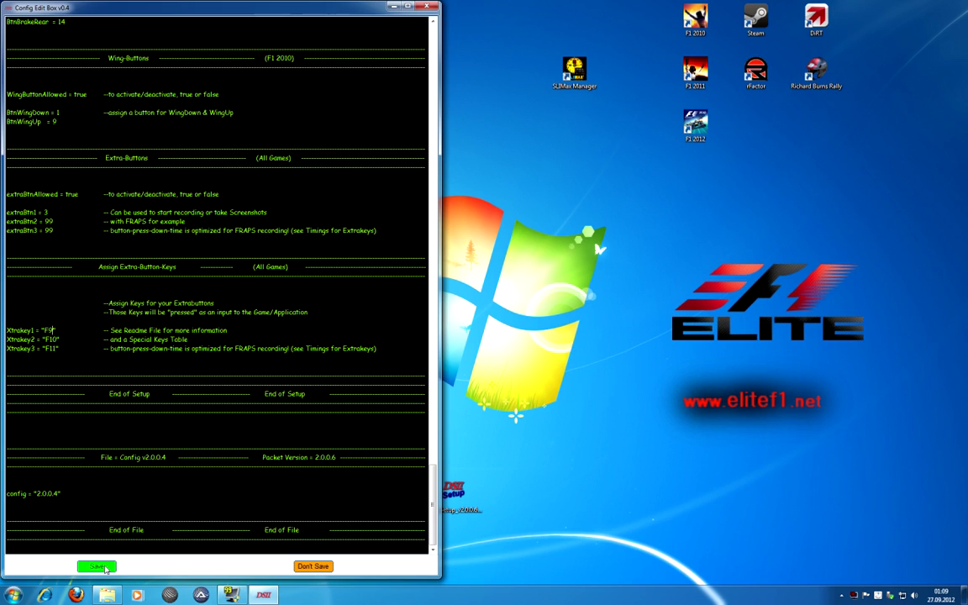
pyautogui.click(96, 566)
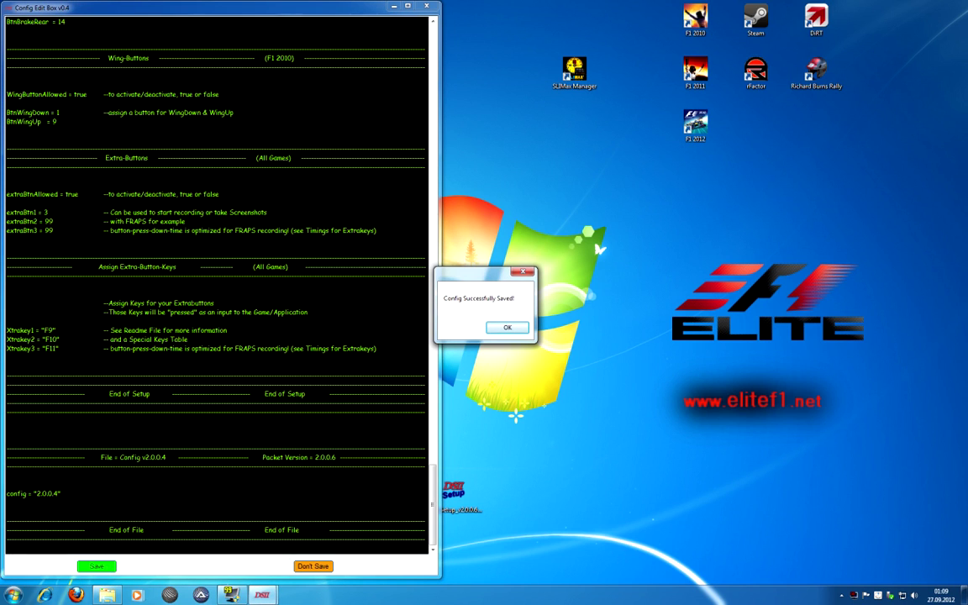
pyautogui.click(480, 326)
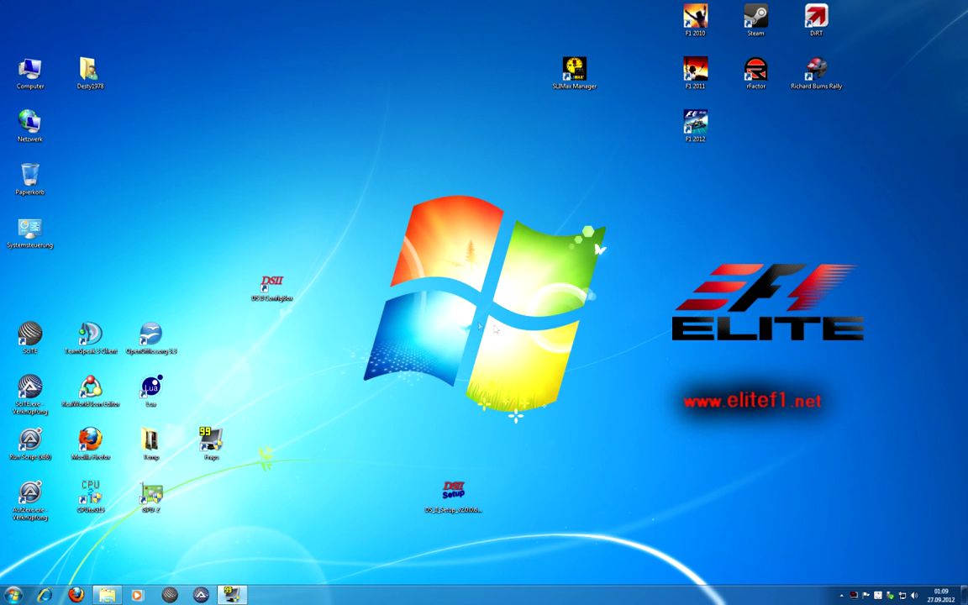
# Step: Reopen the DSII config, delete everything from the header through the iracing line, and close it without saving
pyautogui.doubleClick(272, 286)
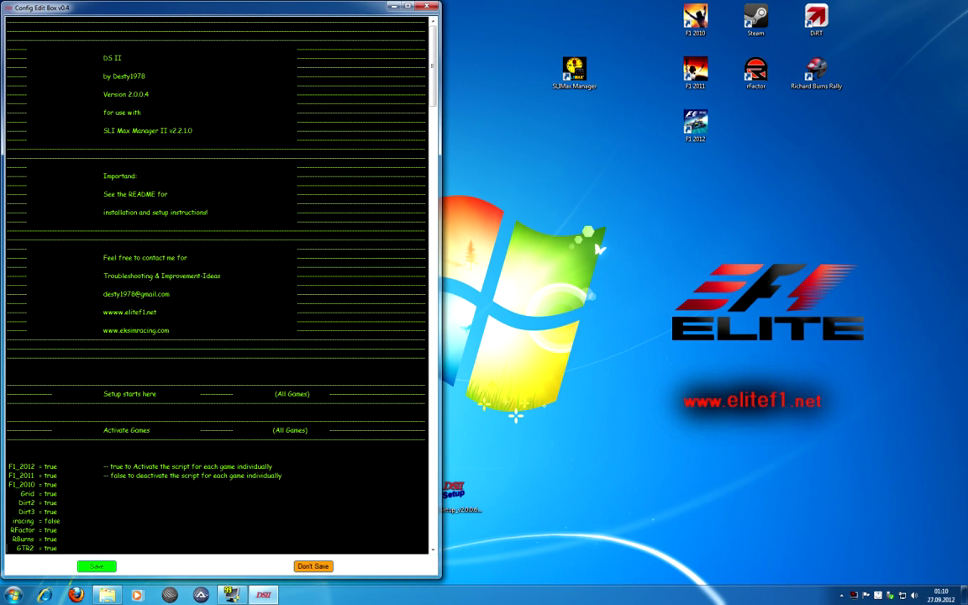
pyautogui.moveTo(60, 522); pyautogui.dragTo(8, 19)
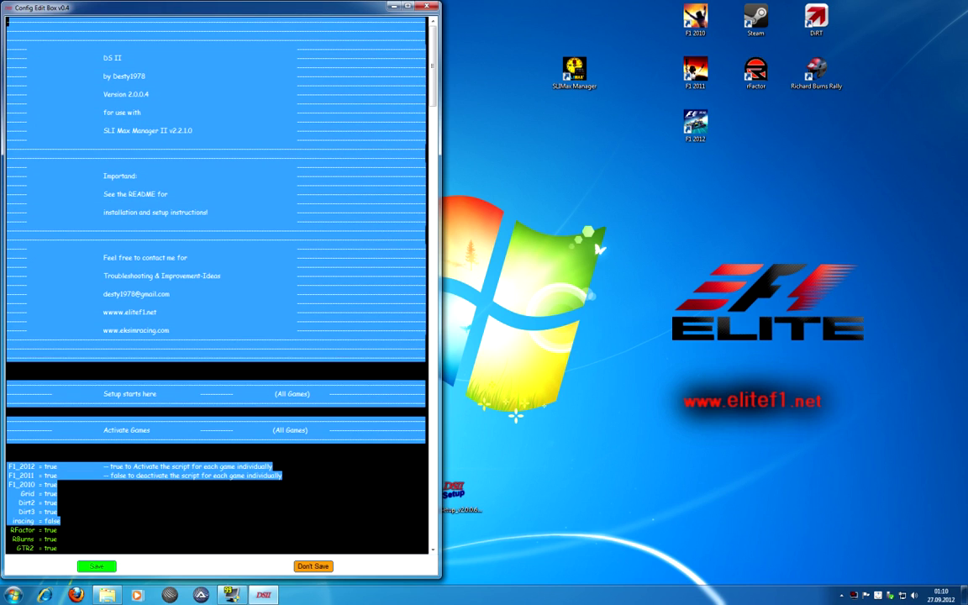
pyautogui.press('Delete')
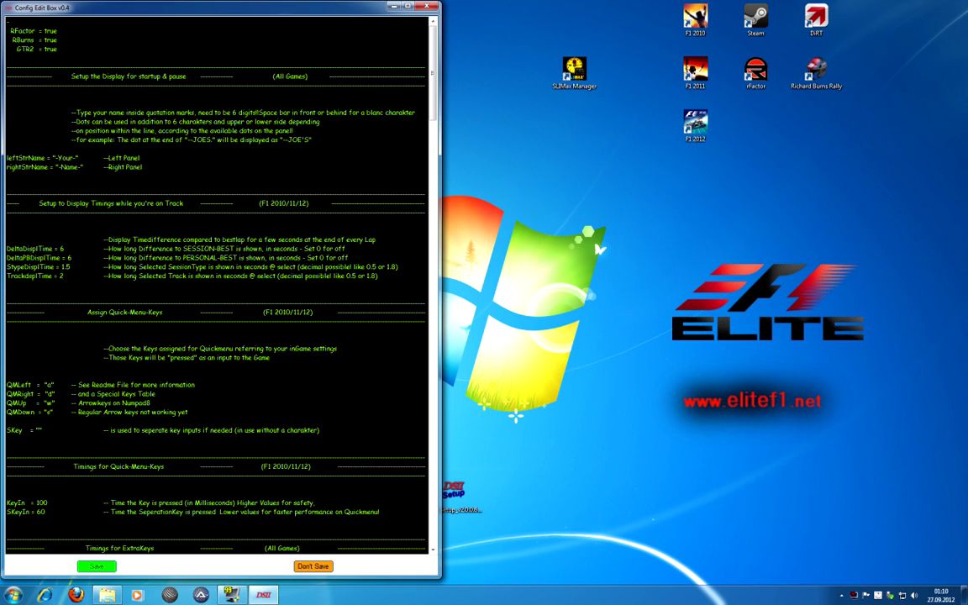
pyautogui.click(315, 568)
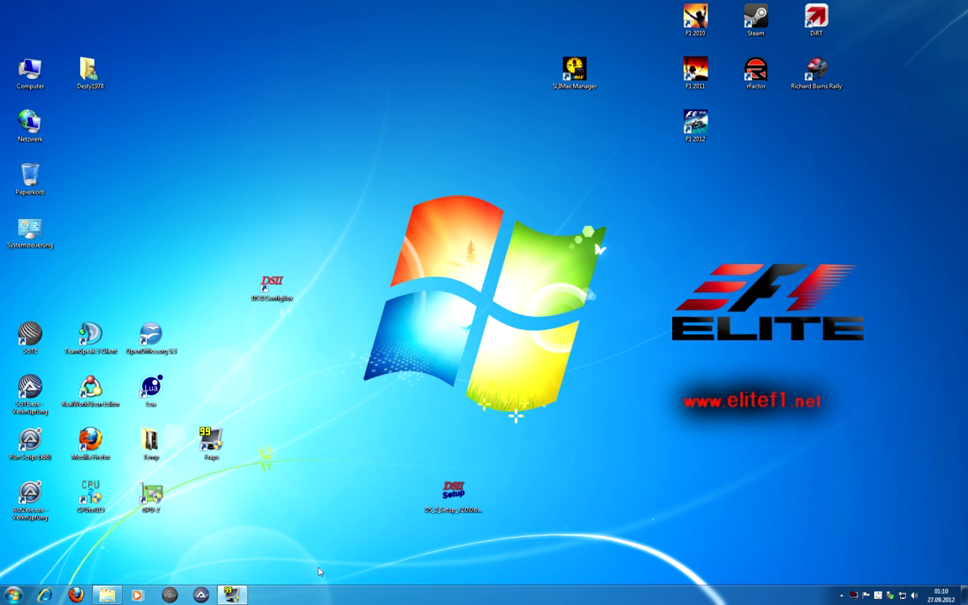
# Step: Reopen the DSII config and check the header, Activate Games and startup display sections after the discarded deletion
pyautogui.doubleClick(271, 286)
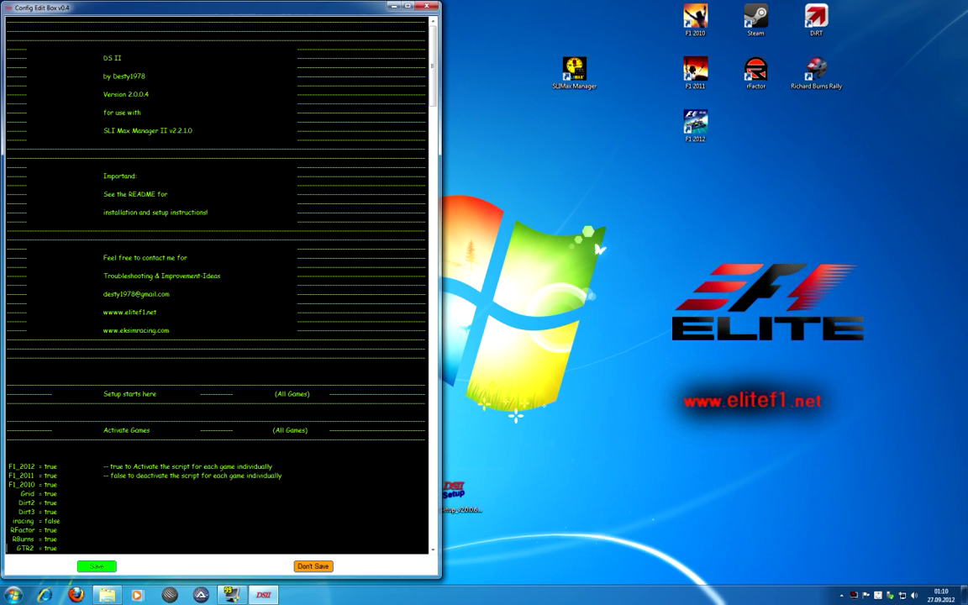
pyautogui.scroll(-2, 219, 286)
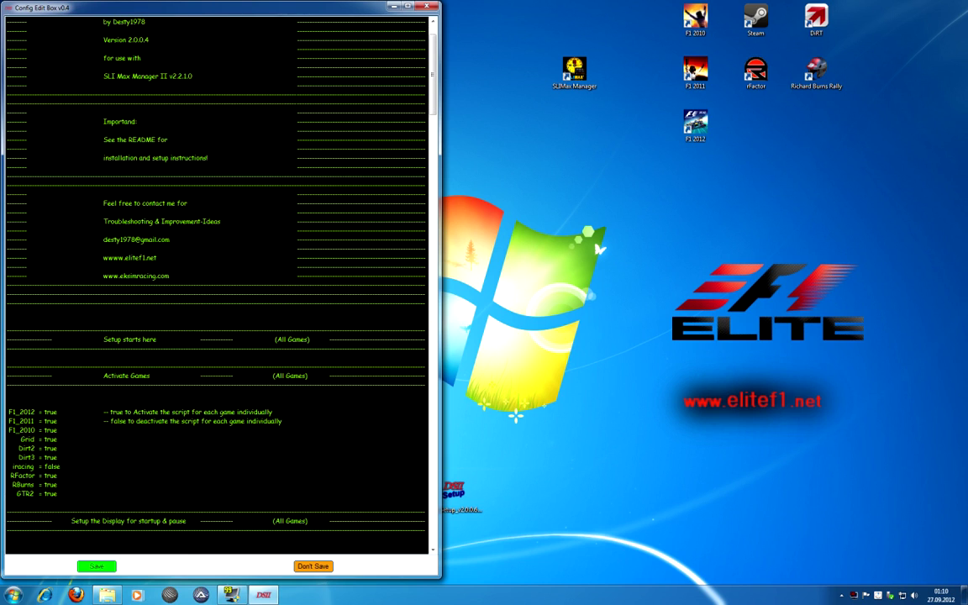
pyautogui.scroll(-2, 7, 438)
pyautogui.scroll(-2, 218, 286)
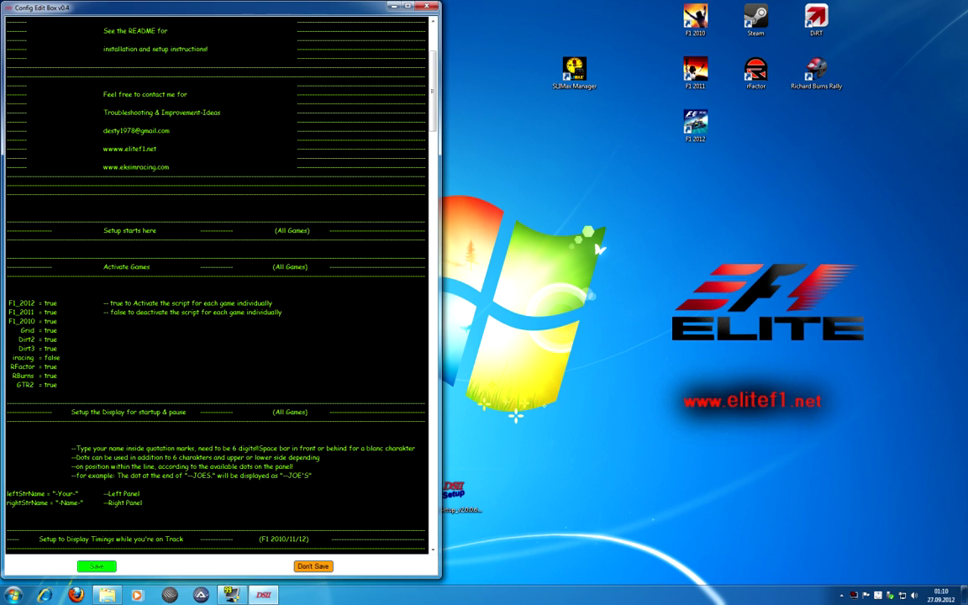
pyautogui.scroll(6, 219, 286)
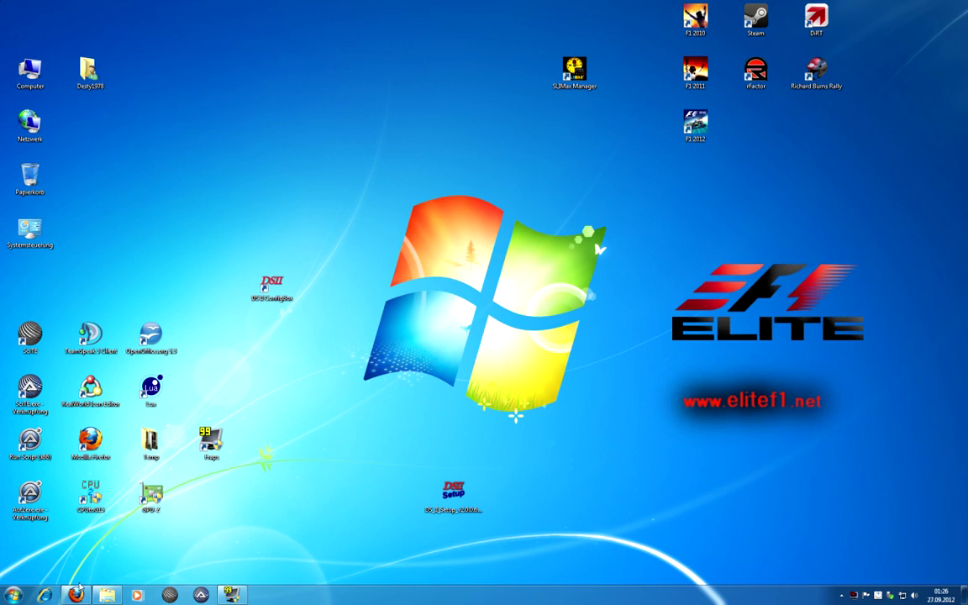
# Step: Switch to Firefox and look over the Elite F1 forum home page, including the Destys Script box
pyautogui.click(75, 595)
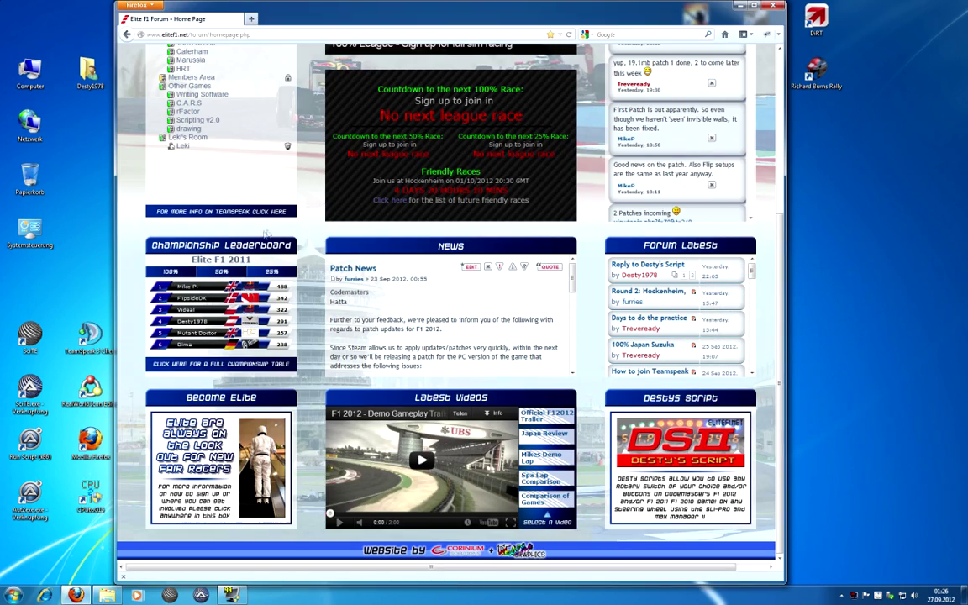
pyautogui.scroll(4, 304, 361)
pyautogui.scroll(1, 305, 361)
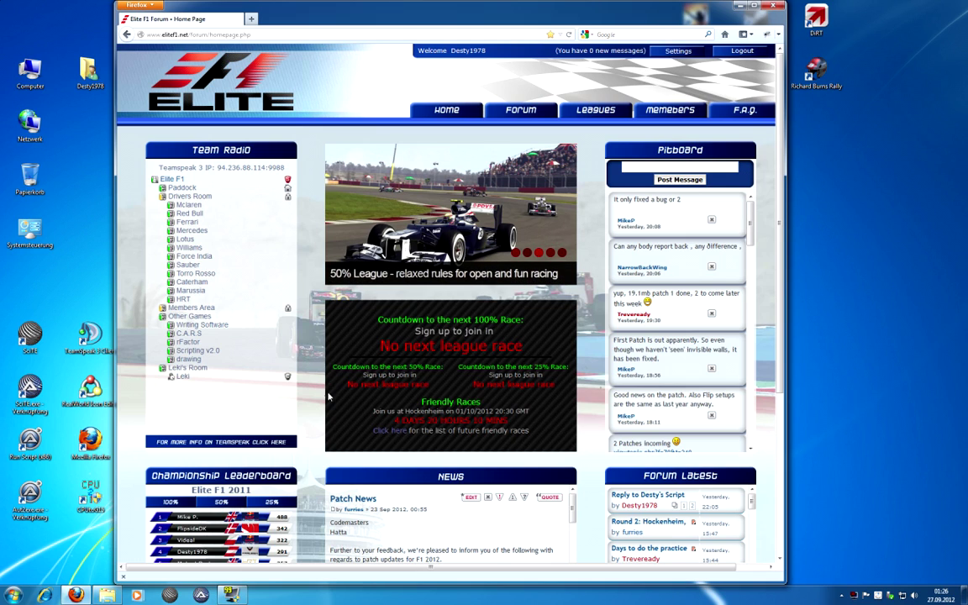
pyautogui.scroll(-5, 330, 410)
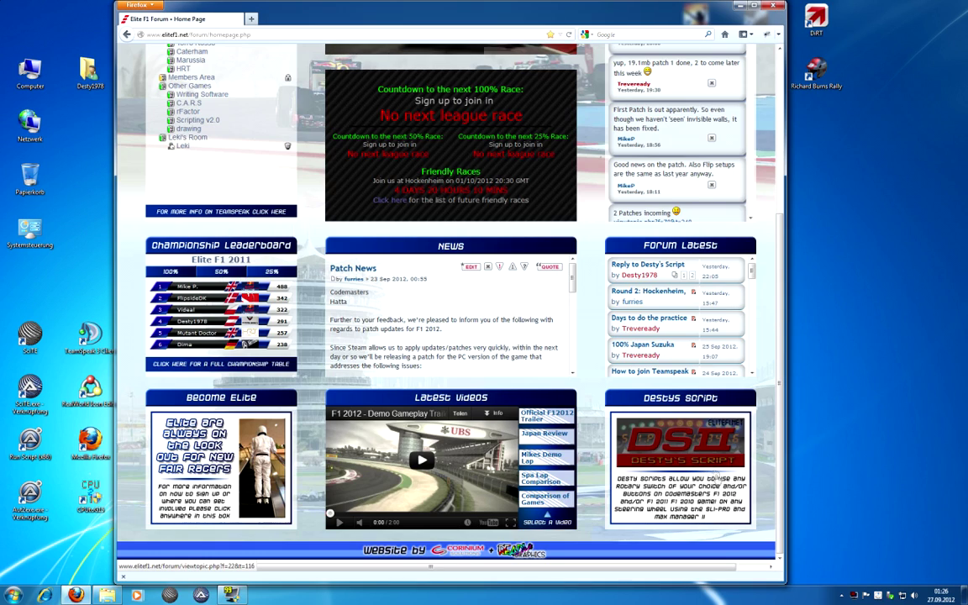
pyautogui.scroll(3, 518, 475)
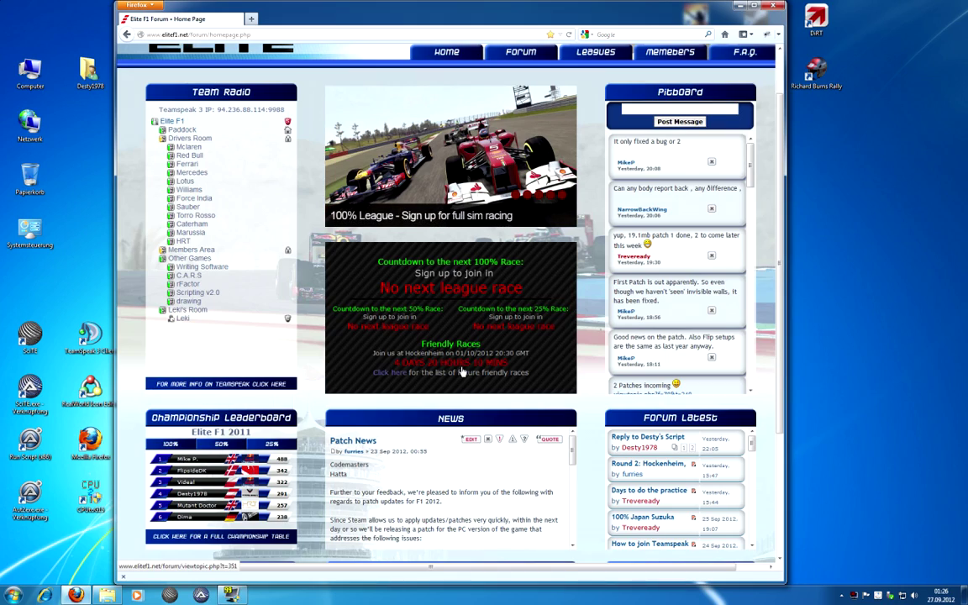
# Step: Open the league page from the Become Elite box, view the championship options, and close the browser
pyautogui.scroll(-3, 460, 373)
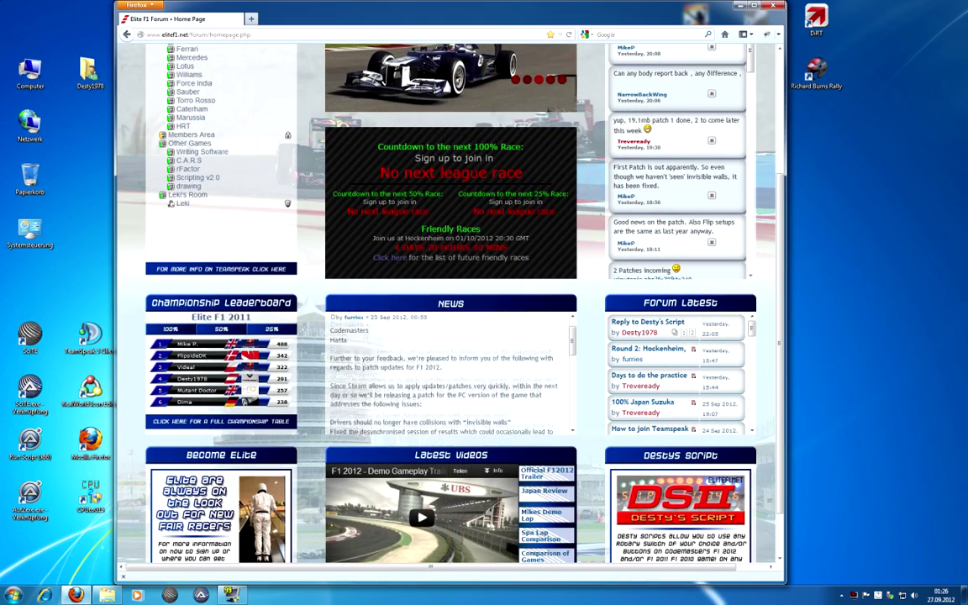
pyautogui.scroll(-2, 290, 374)
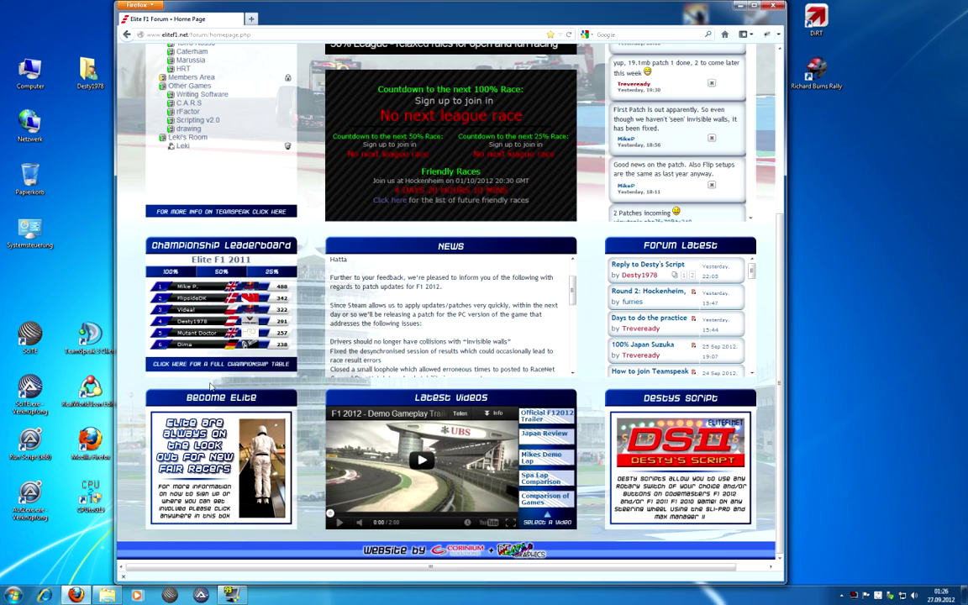
pyautogui.click(204, 438)
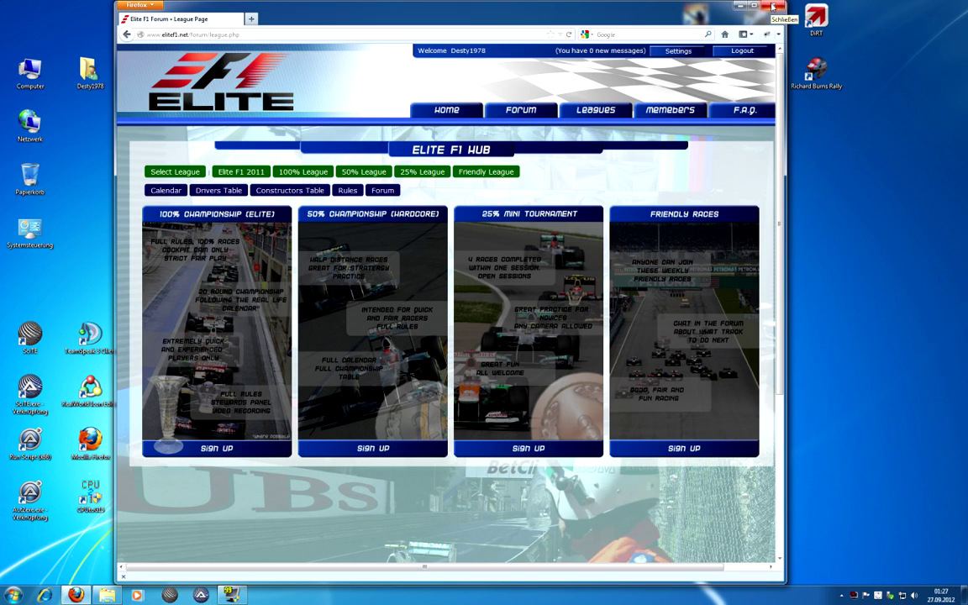
pyautogui.click(772, 7)
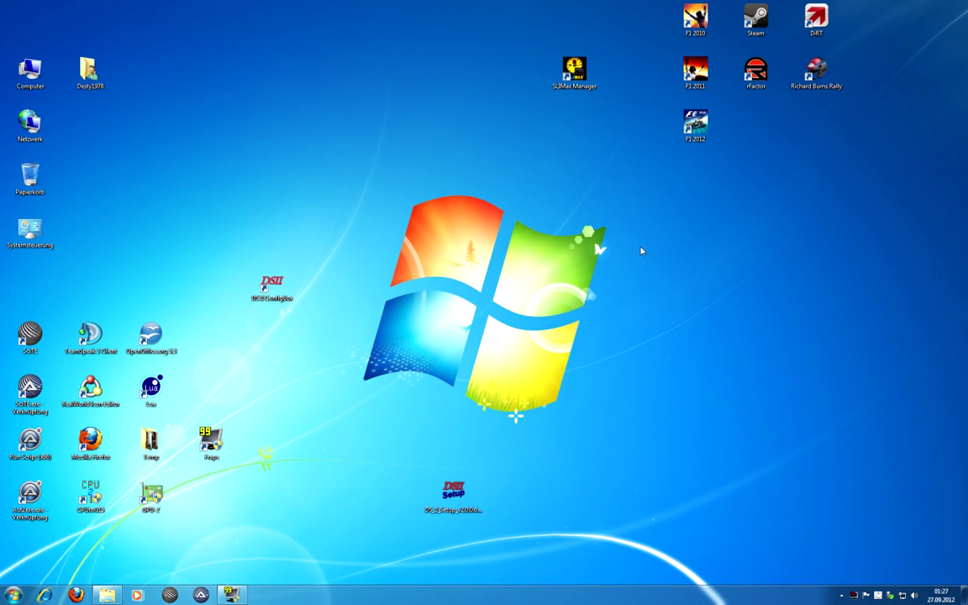